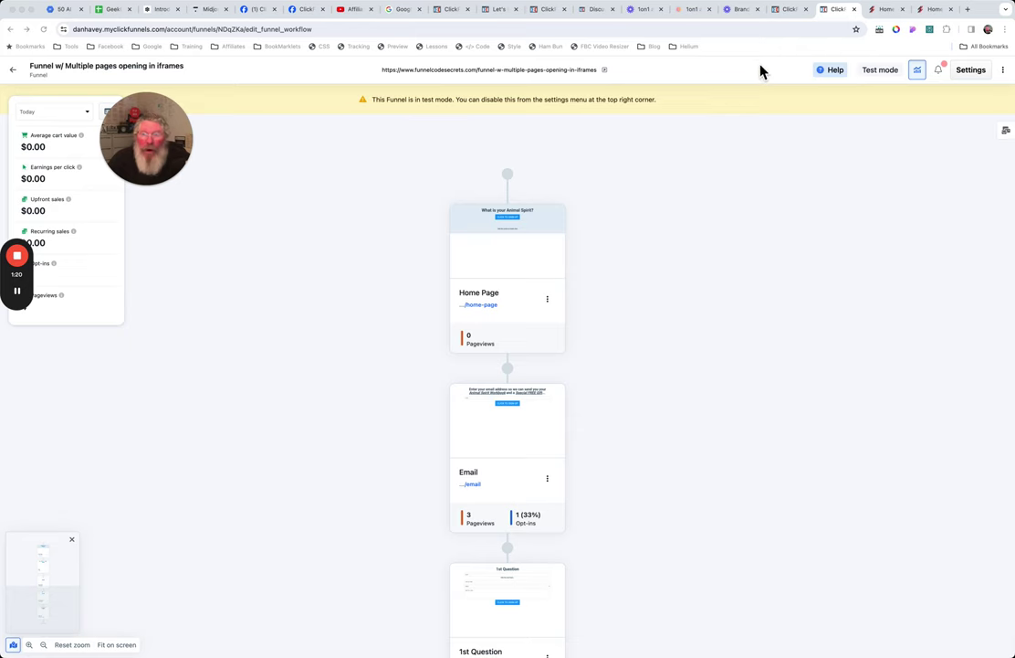
Check the test contact's custom attributes and open a preview of the funnel's Home Page.
left_click(788, 11)
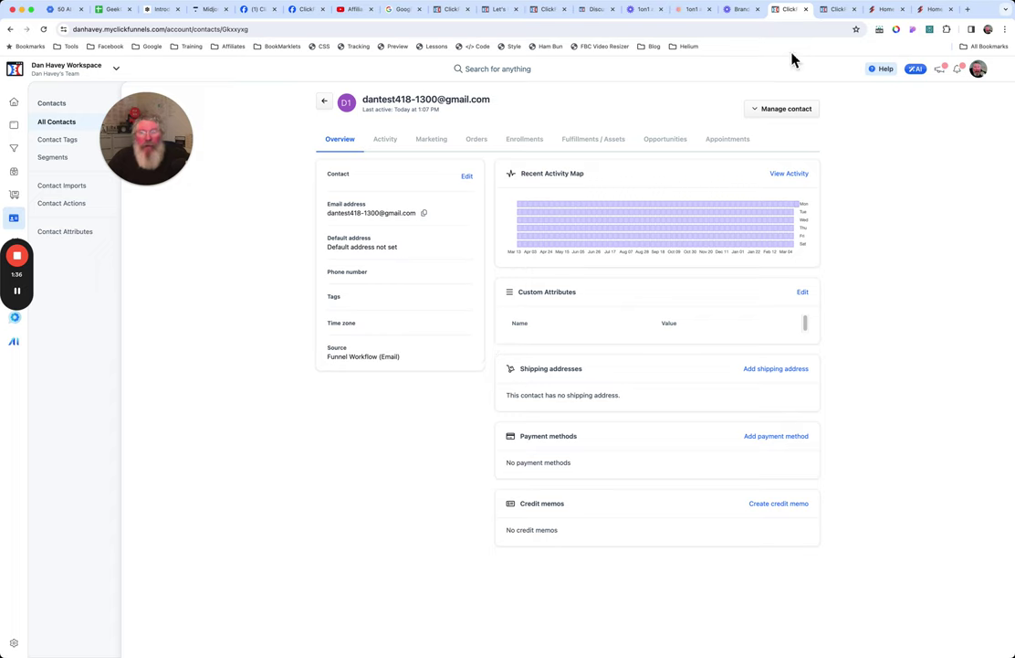
left_click(836, 11)
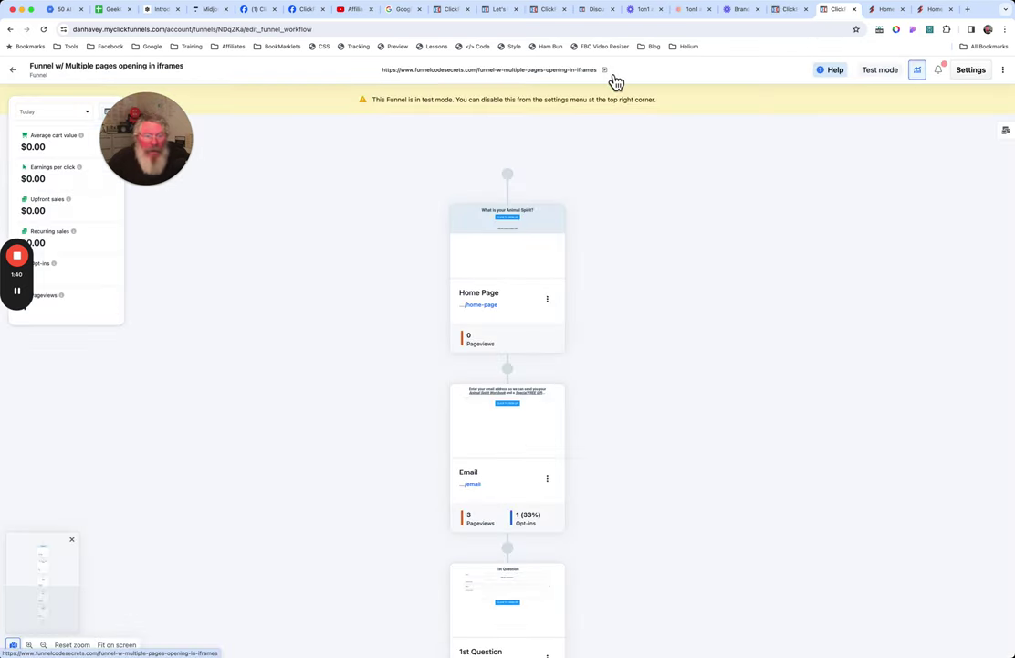
mouse_move(498, 277)
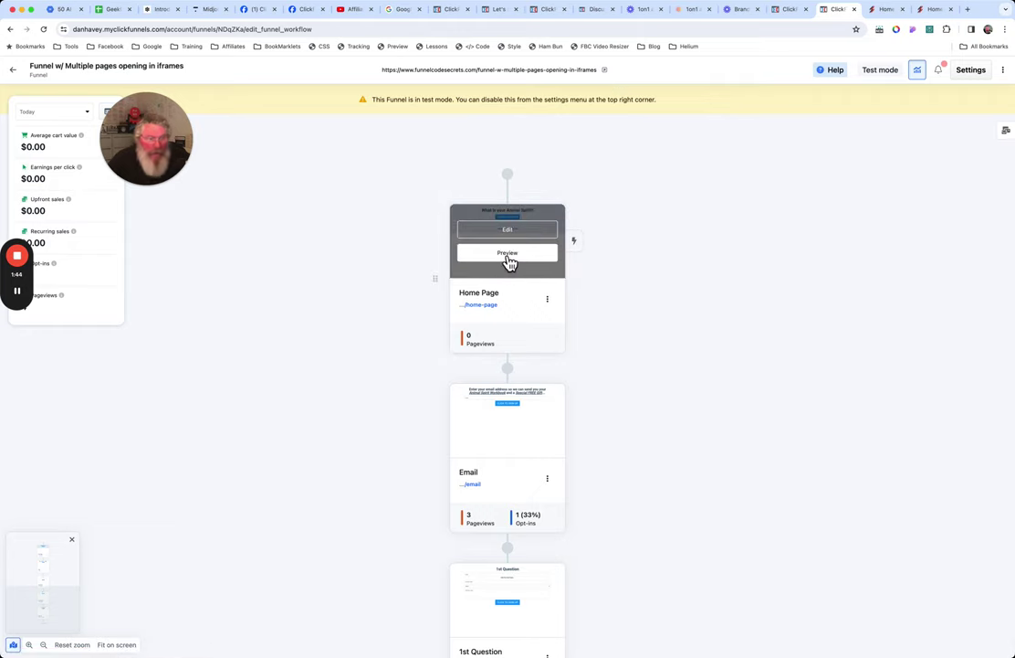
left_click(610, 80)
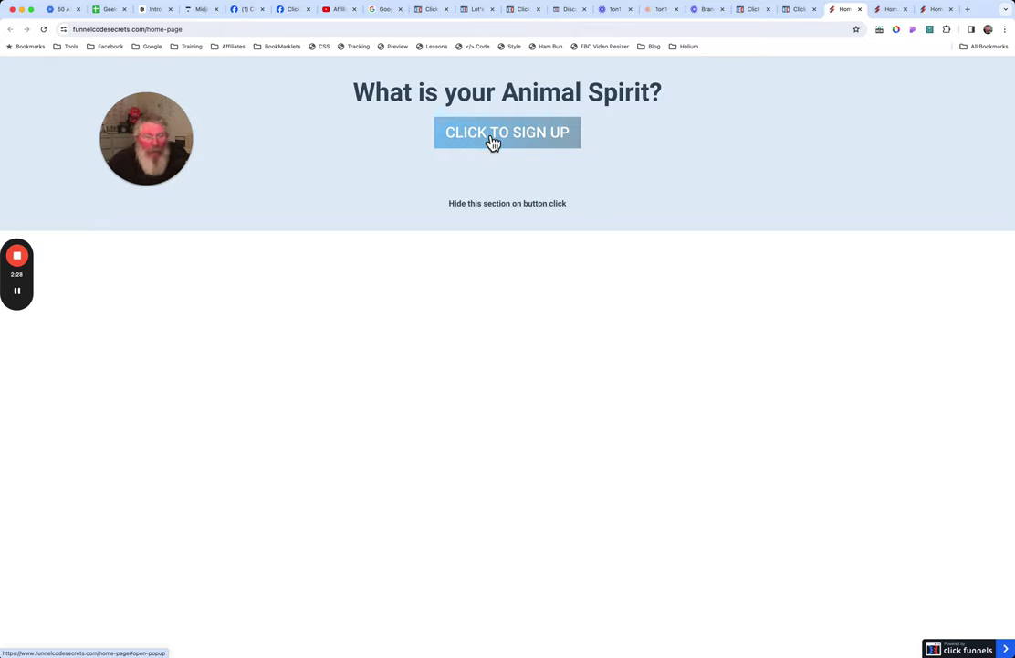
Submit the email form in the Home Page's sign-up popup and check the test contact's custom attributes again.
left_click(491, 139)
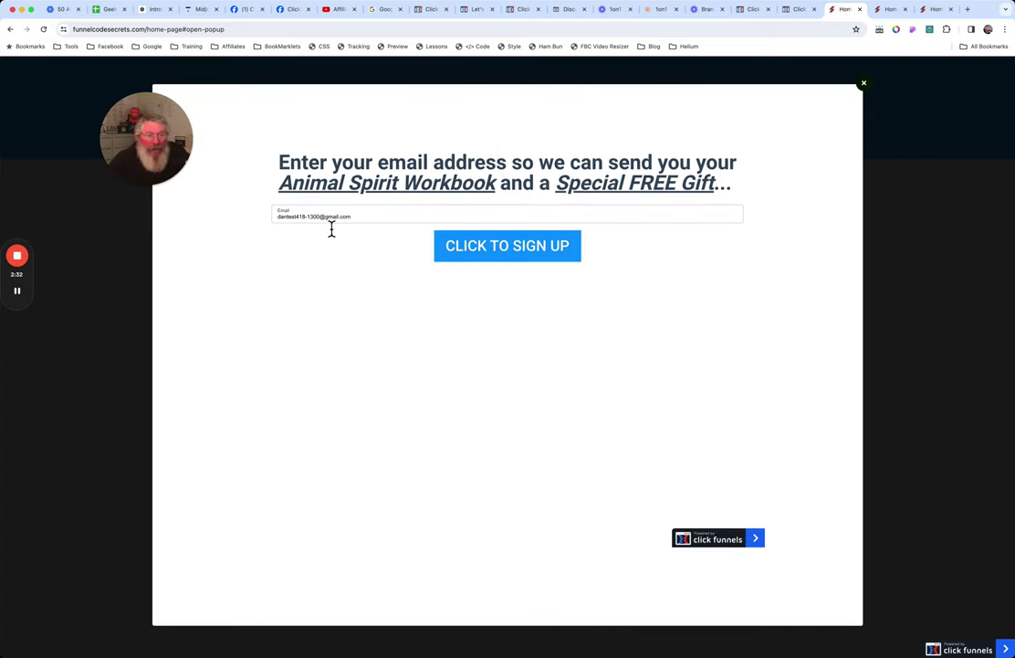
key("Return")
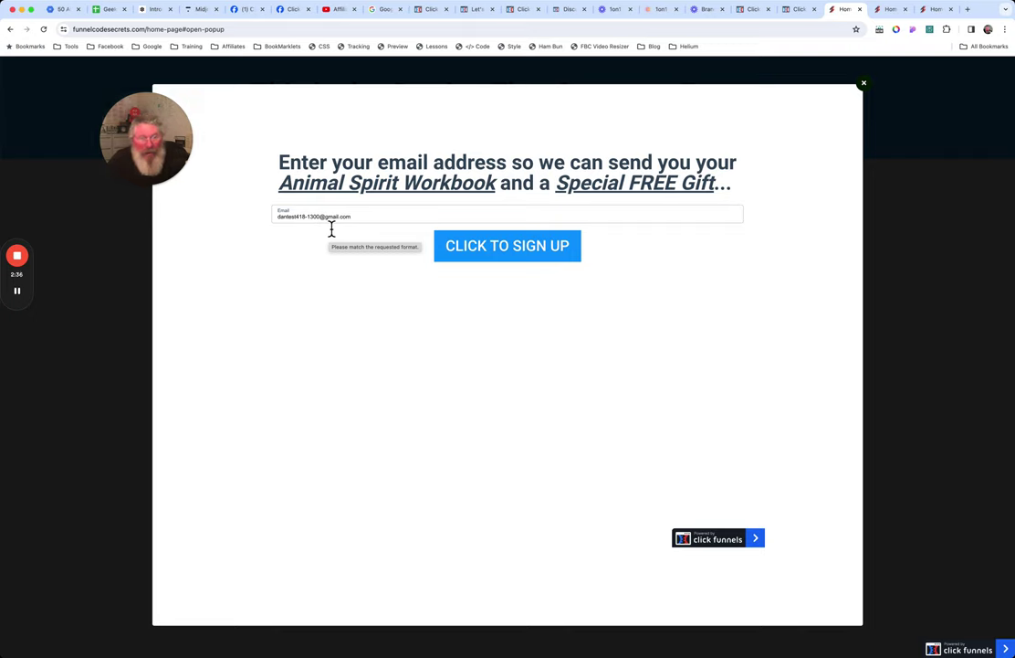
left_click(483, 254)
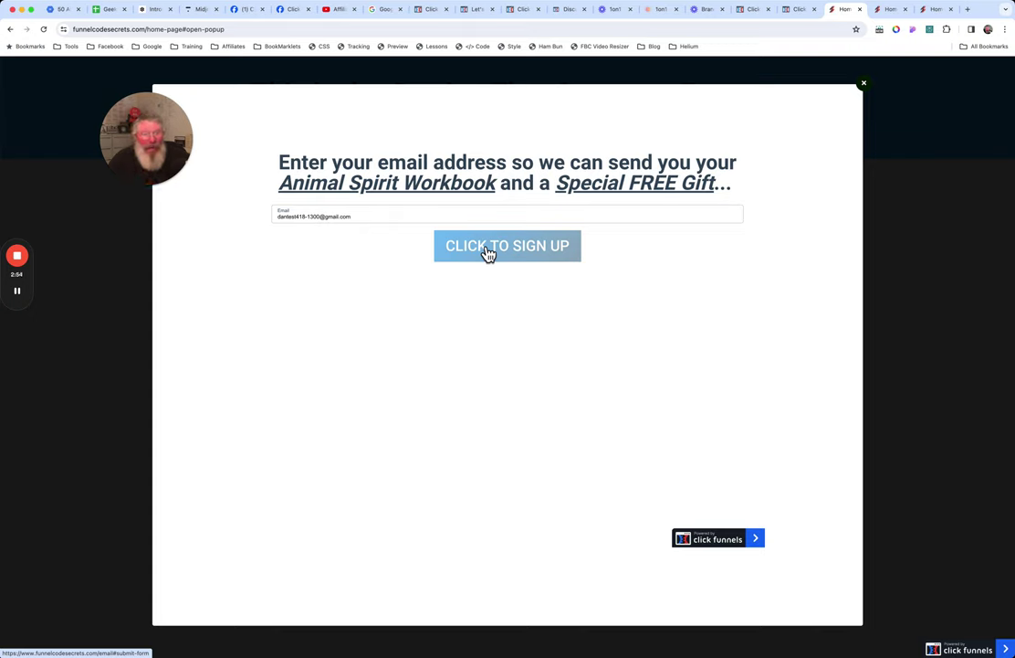
left_click(489, 253)
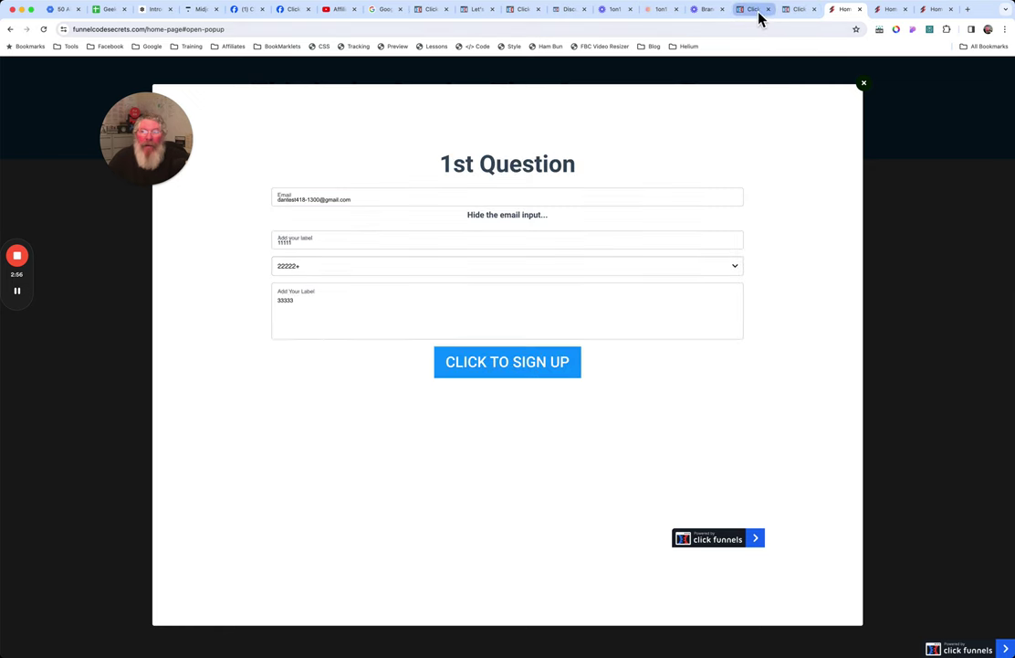
left_click(758, 13)
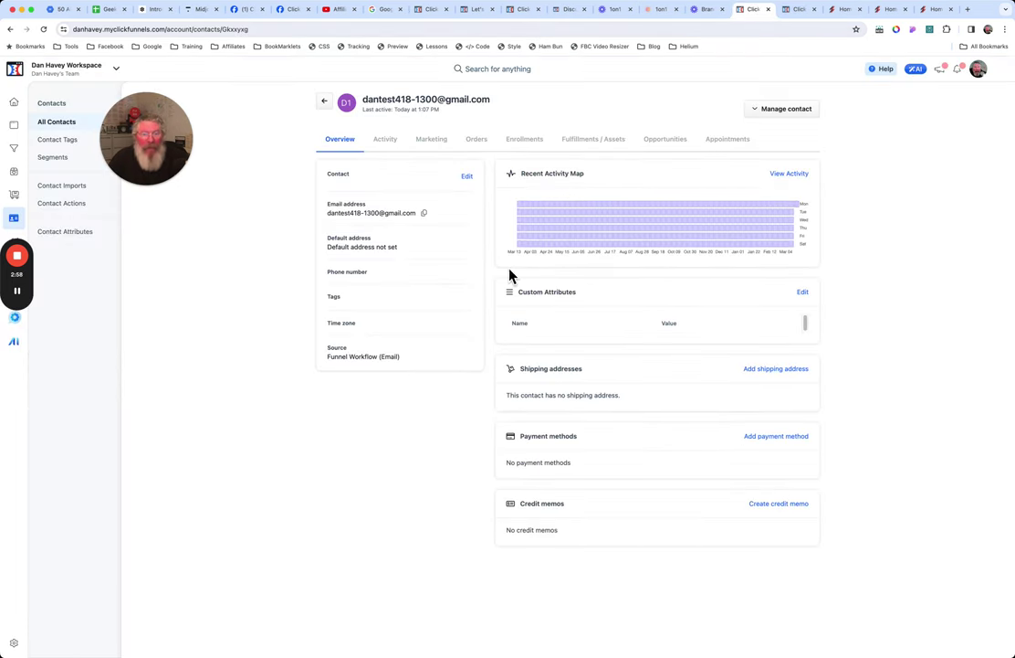
left_click(849, 10)
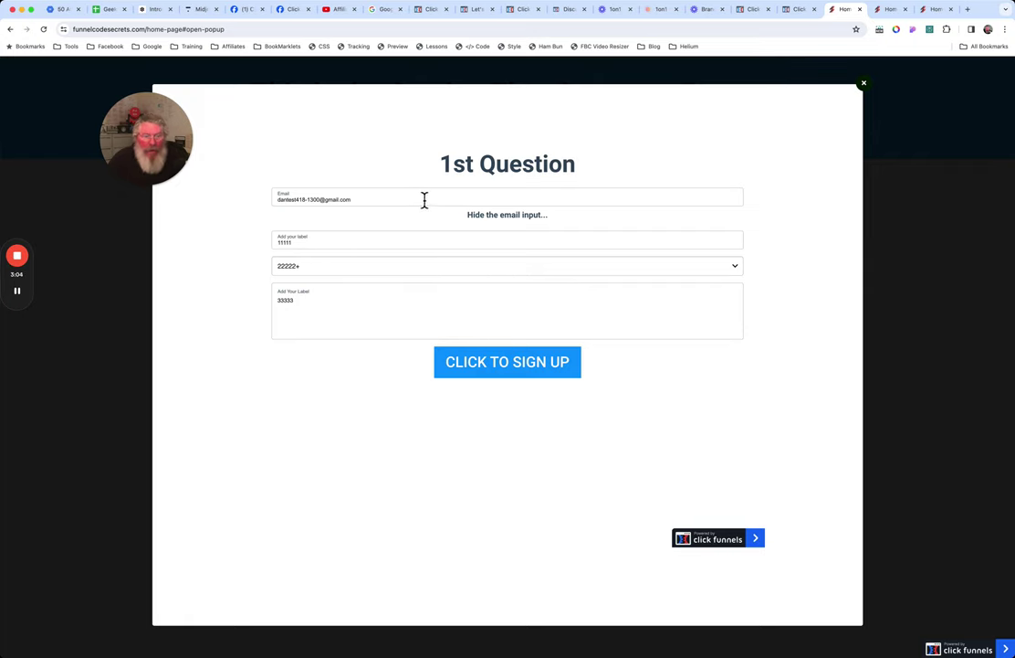
Submit the 1st Question form with the answers 11111, 22222+ and 33333, and check the values saved on the contact record.
mouse_move(465, 207)
left_click(396, 277)
left_click(387, 272)
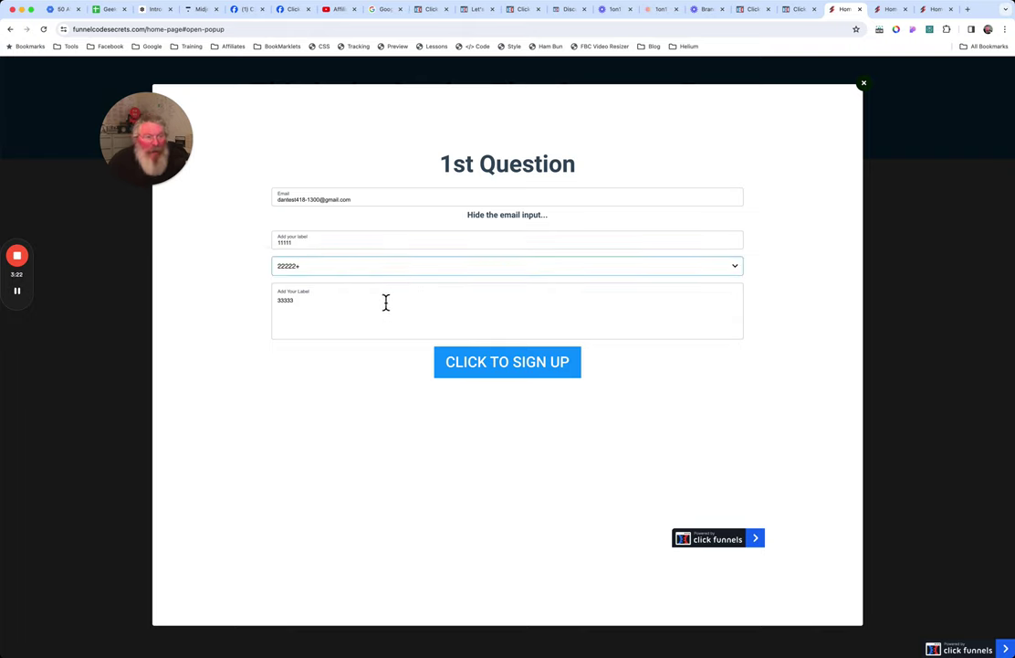
left_click(485, 372)
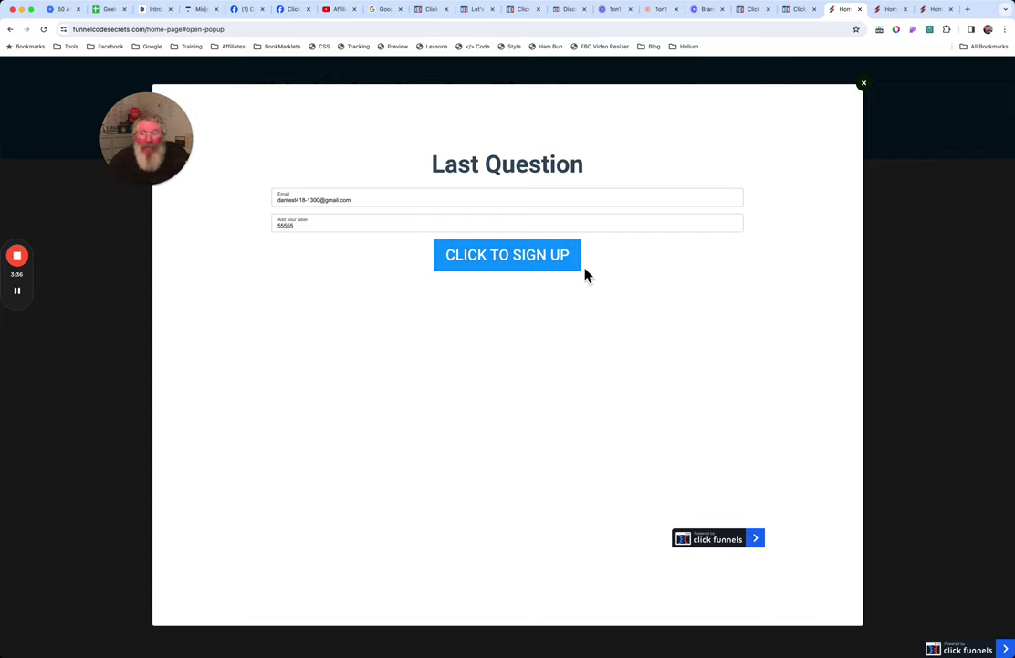
left_click(754, 11)
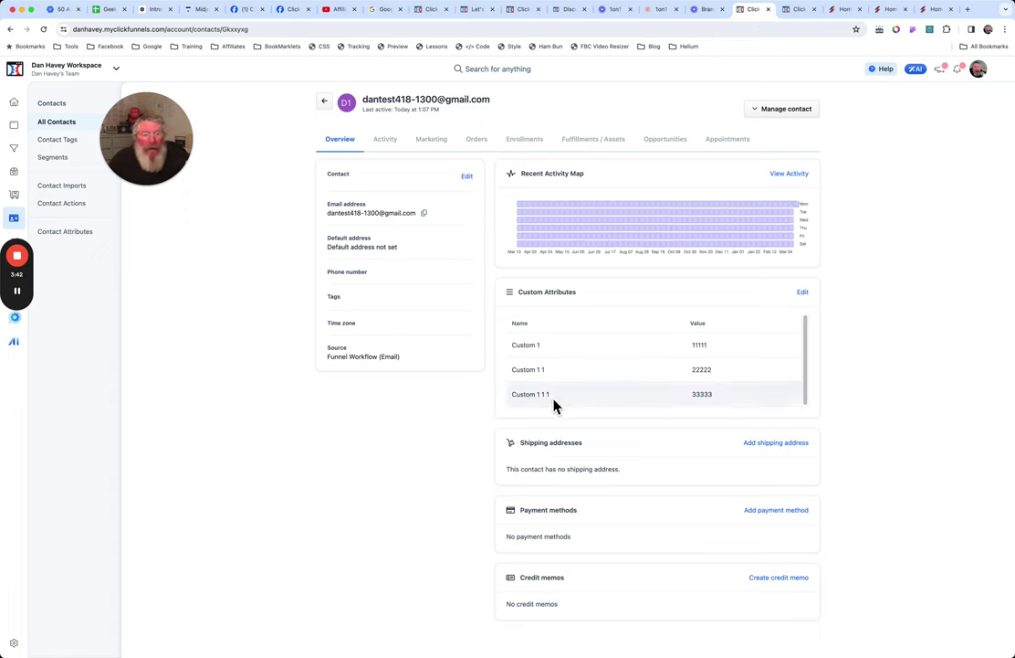
left_click(839, 13)
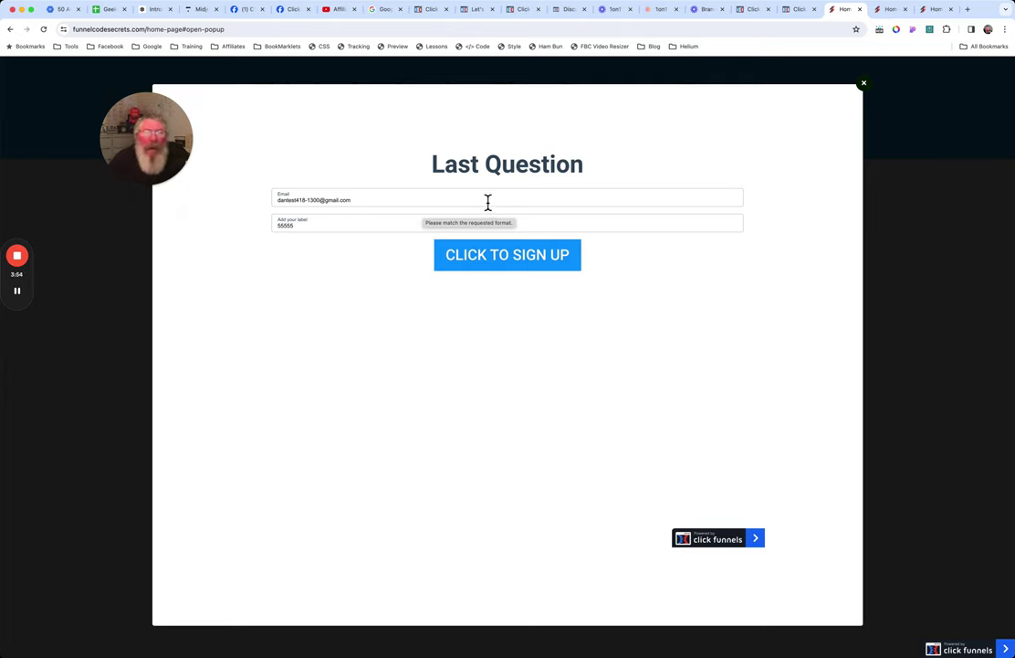
Submit the Last Question form with the answer 55555 and close the popup from the Thank You page.
left_click(505, 267)
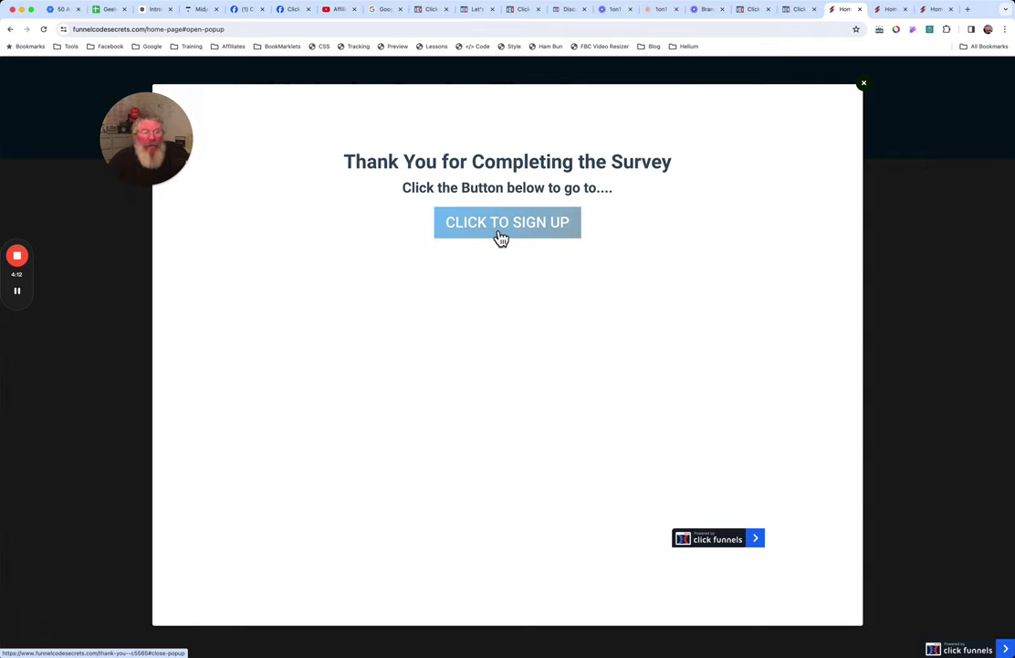
left_click(498, 234)
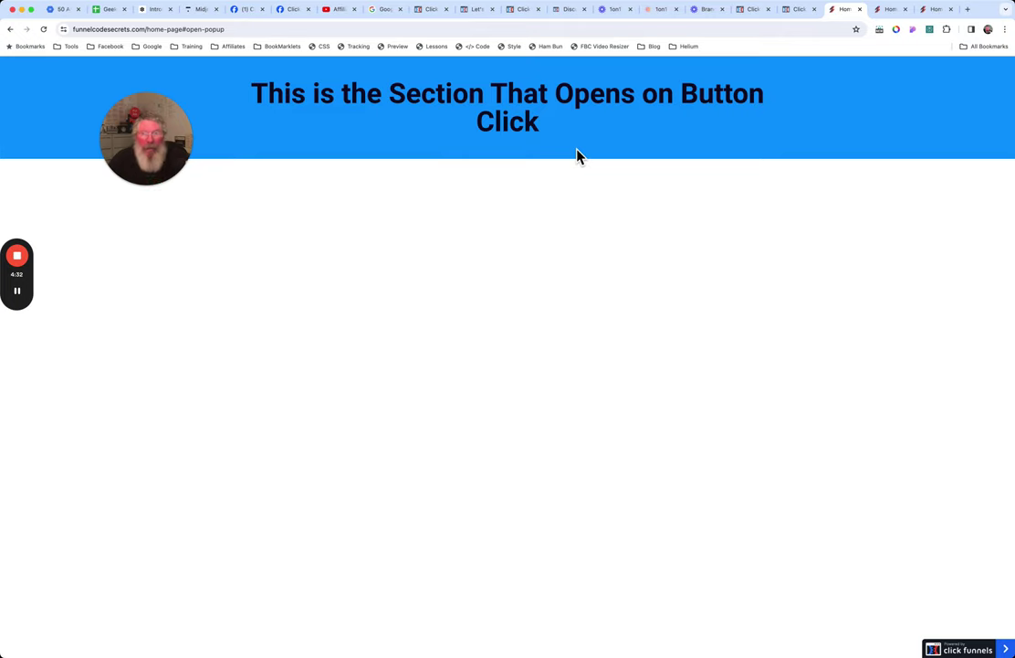
Examine the funnel workflow's page sequence: Home Page, Email, 1st Question, Last Question and Thank You.
left_click(798, 12)
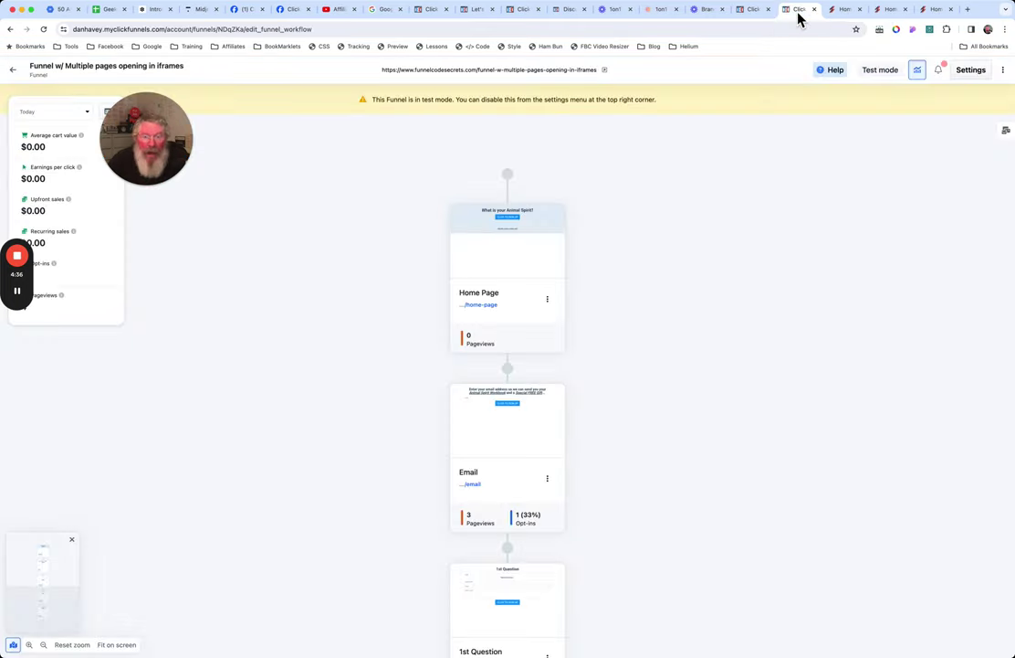
mouse_move(503, 263)
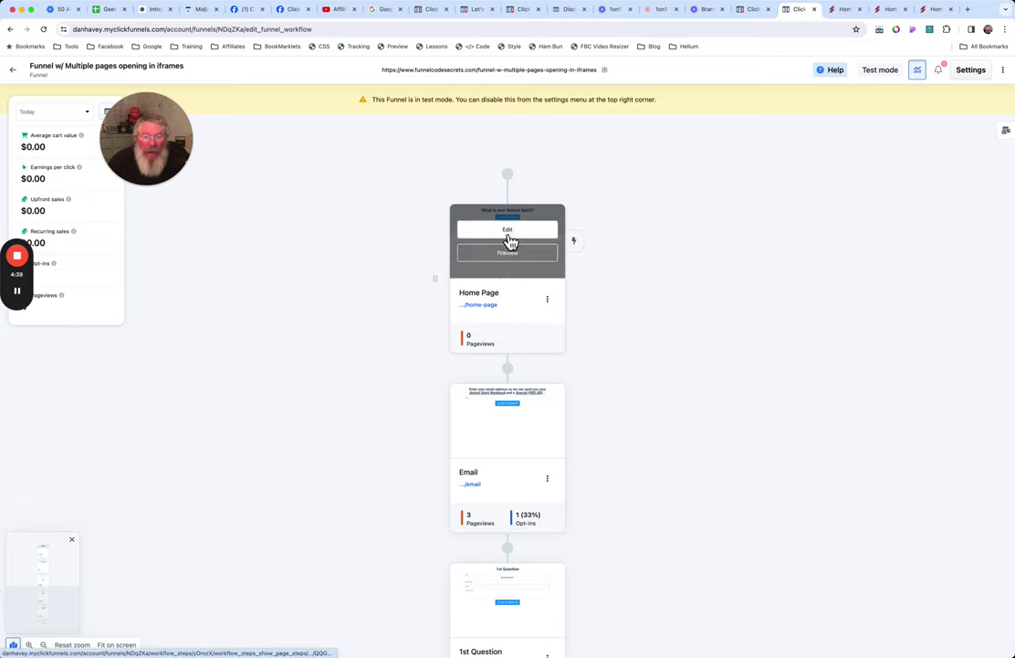
scroll(508, 365, "down", 2)
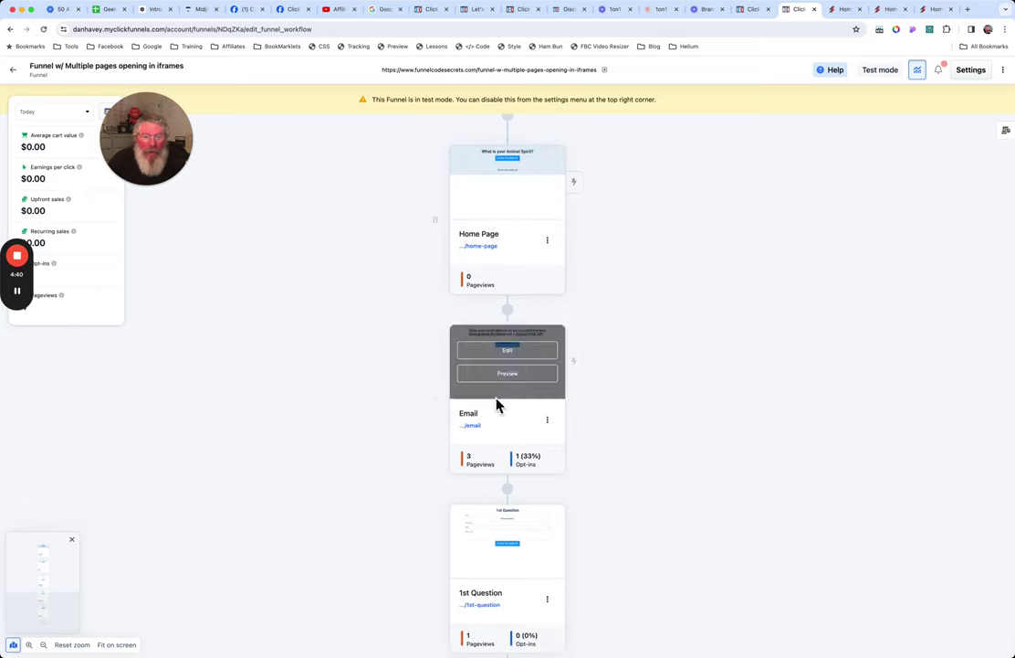
mouse_move(507, 405)
scroll(508, 406, "down", 5)
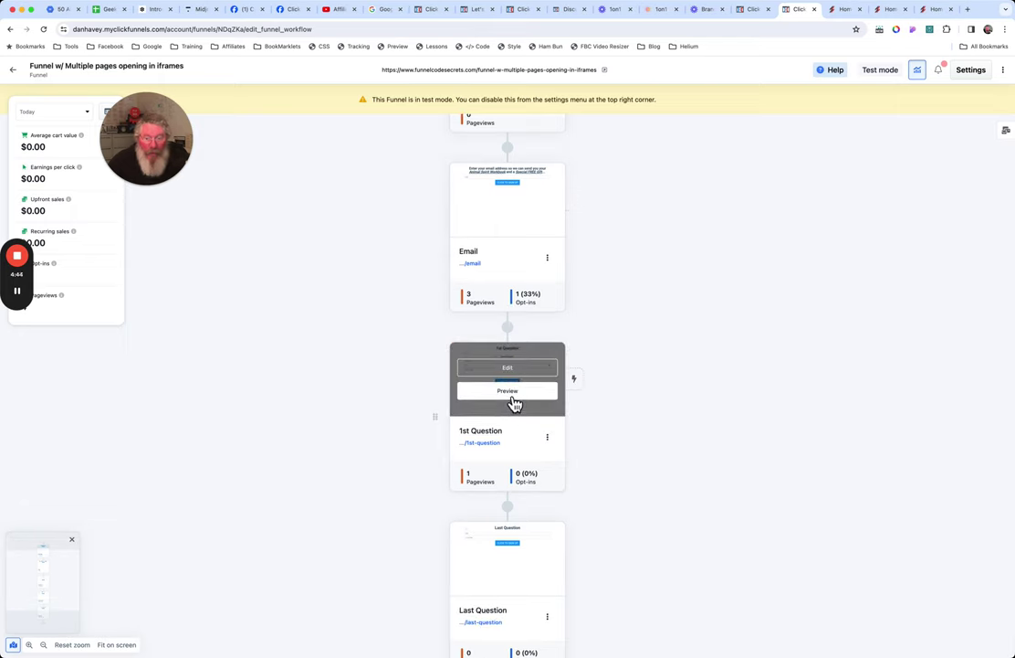
scroll(499, 384, "down", 3)
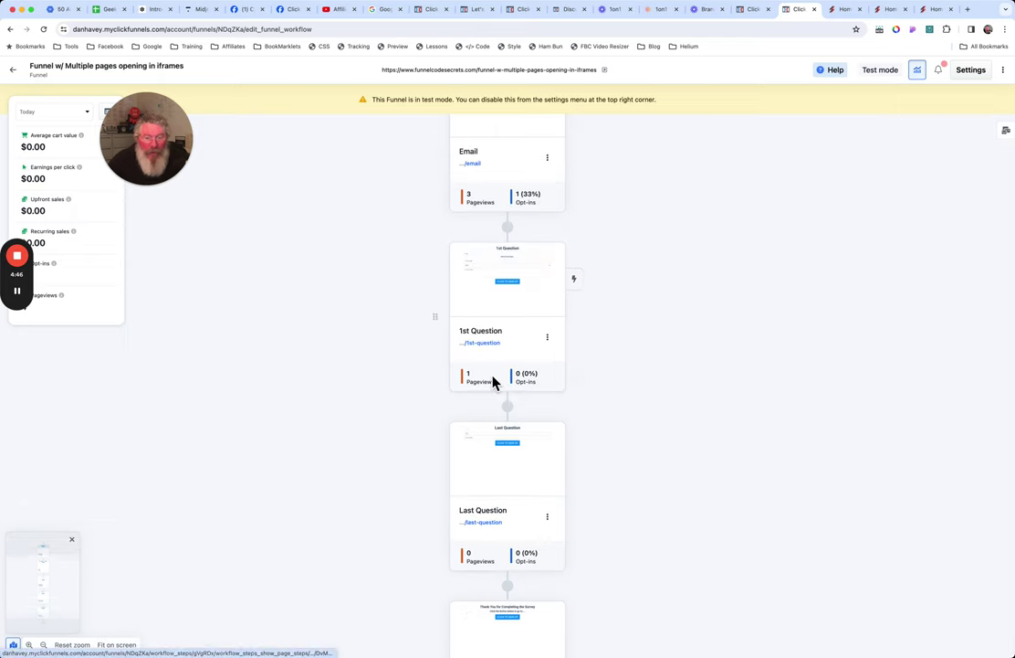
scroll(512, 457, "down", 6)
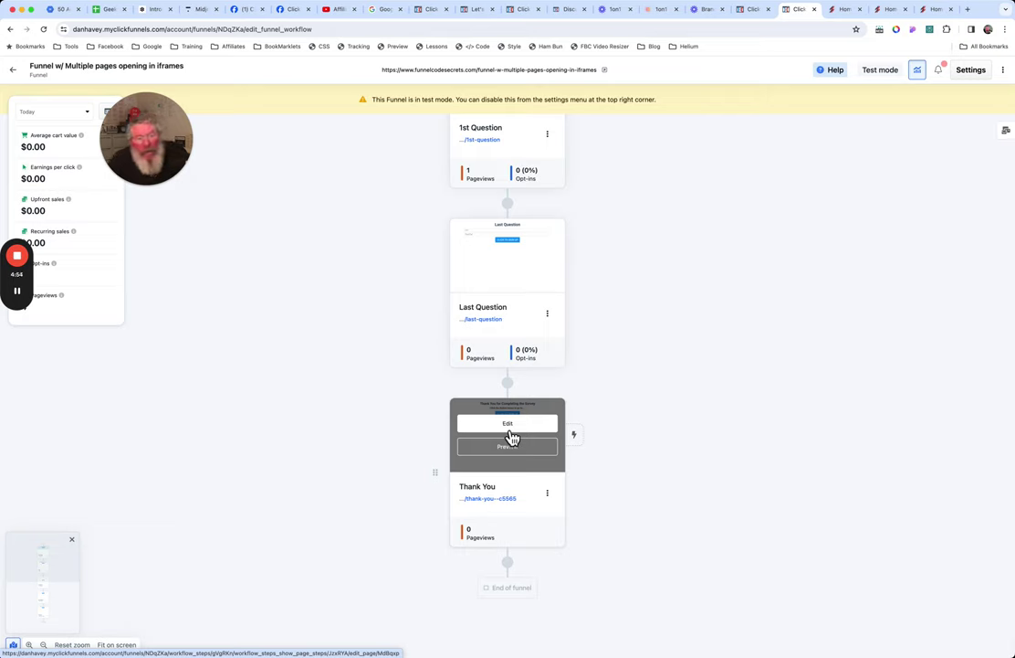
scroll(510, 434, "up", 6)
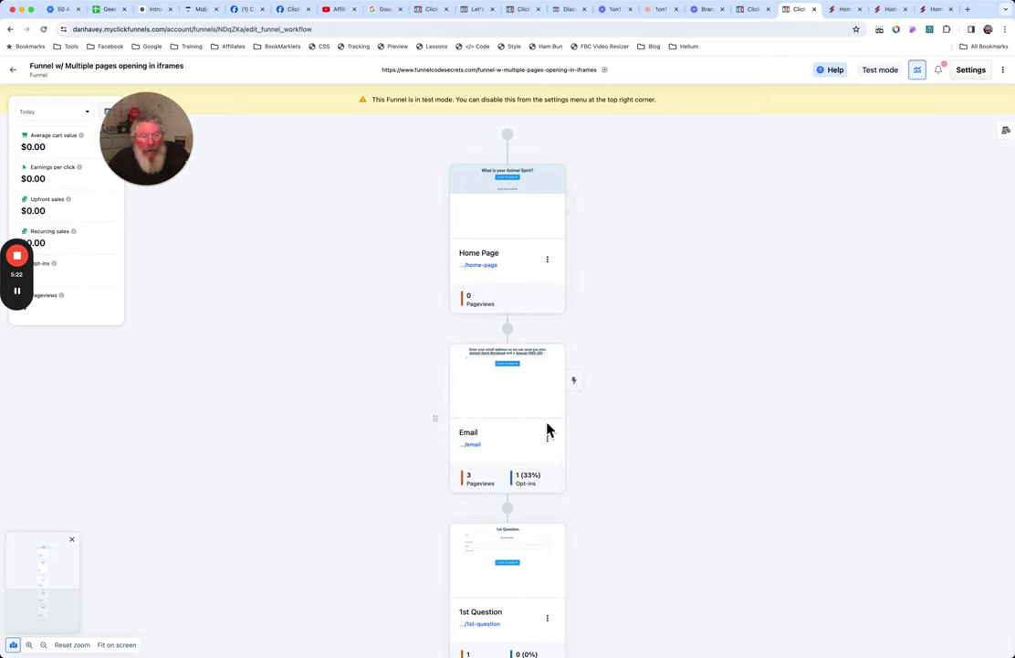
mouse_move(469, 397)
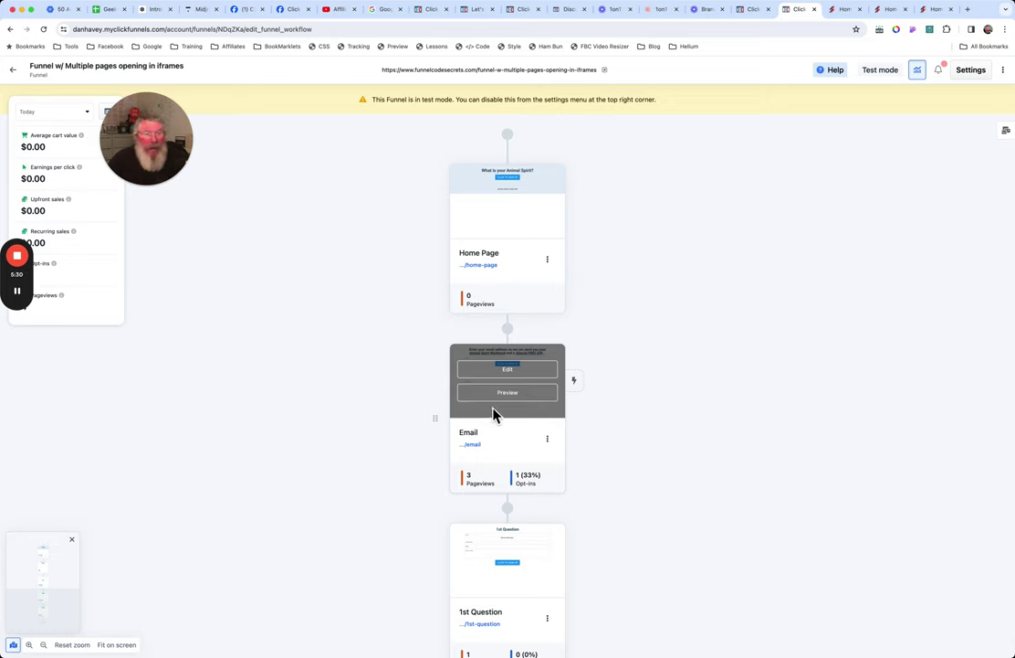
scroll(493, 414, "down", 1)
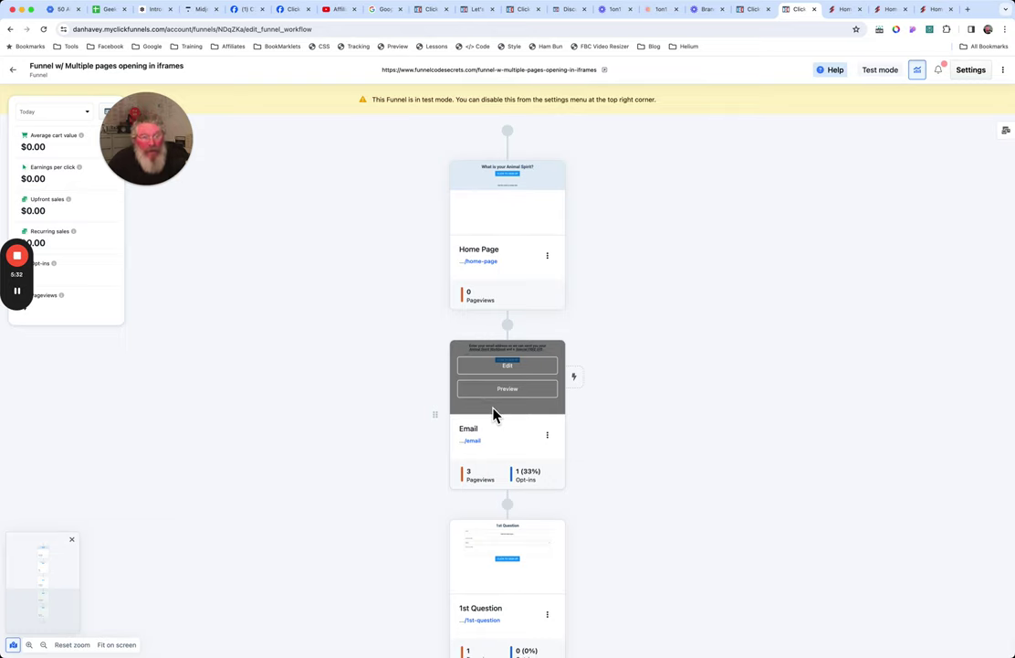
scroll(493, 415, "down", 1)
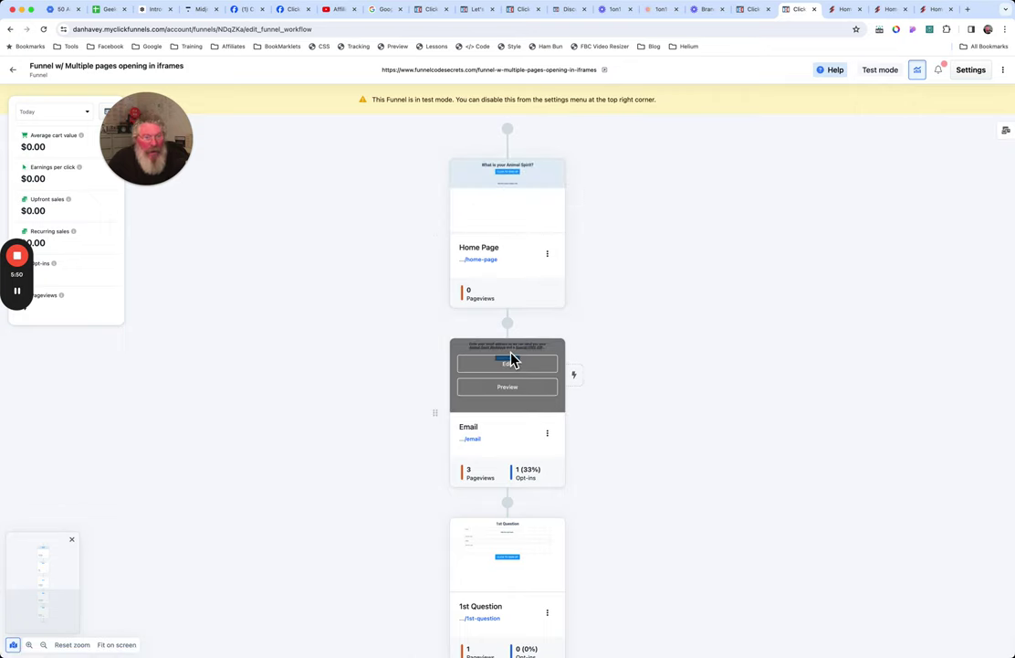
scroll(503, 370, "down", 1)
scroll(502, 370, "down", 2)
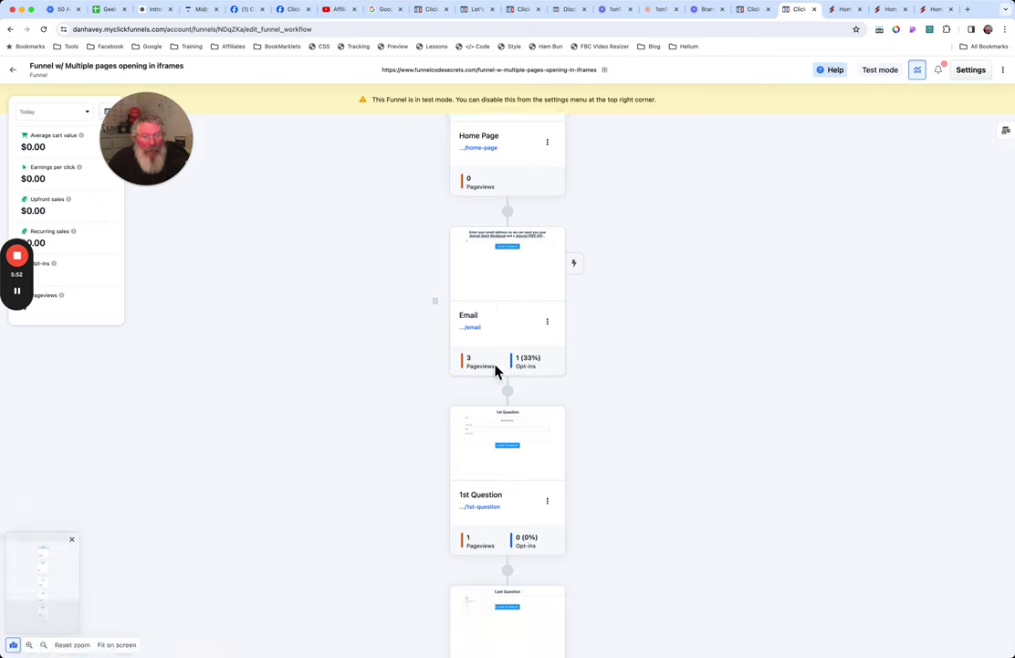
scroll(526, 456, "down", 4)
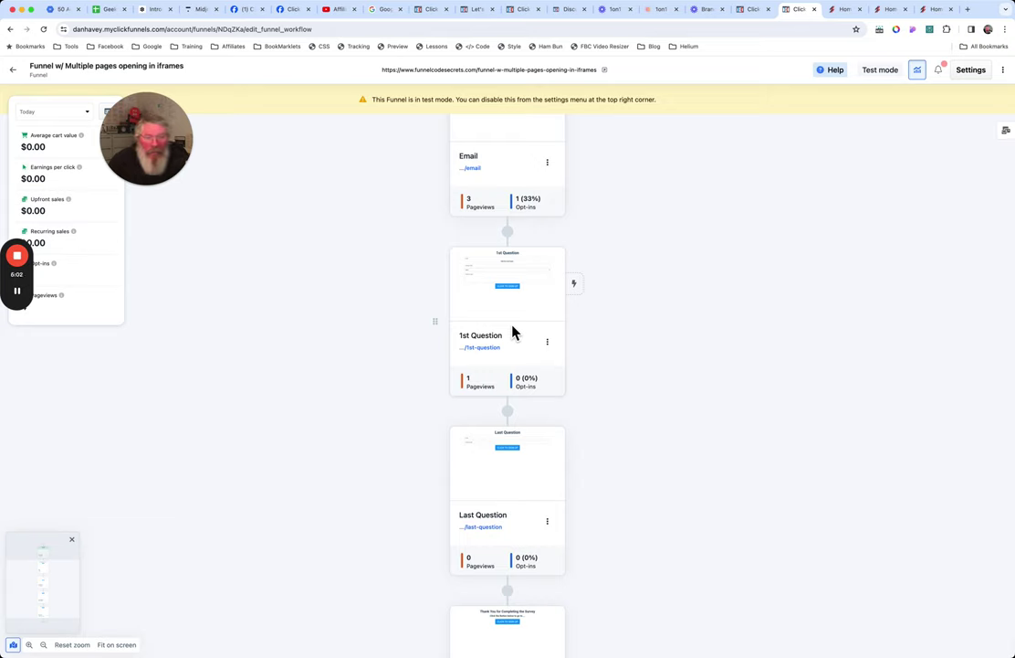
mouse_move(519, 497)
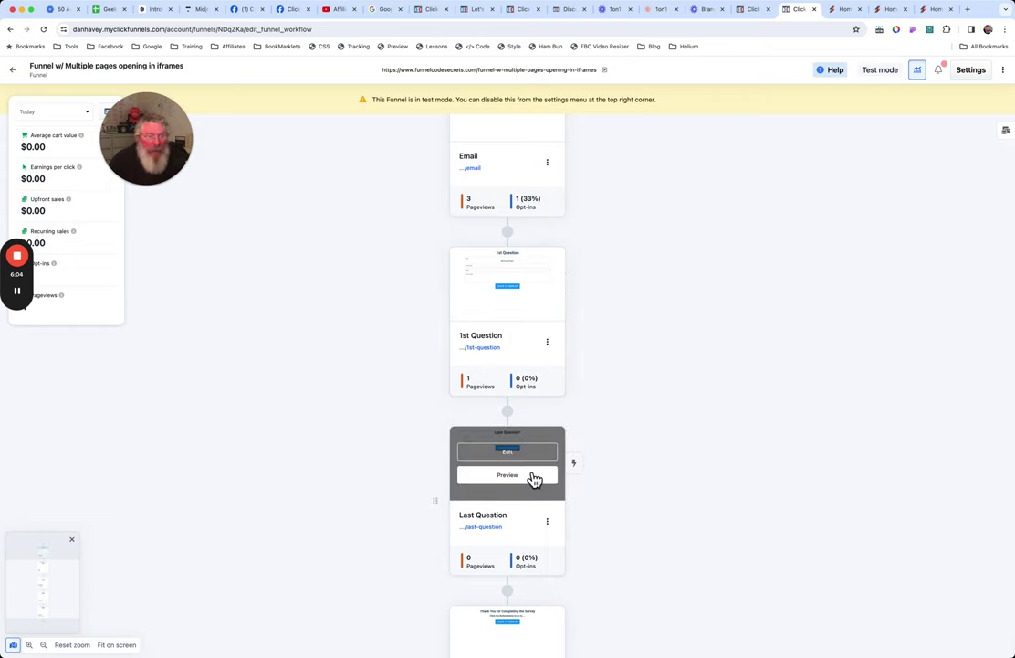
scroll(536, 480, "down", 4)
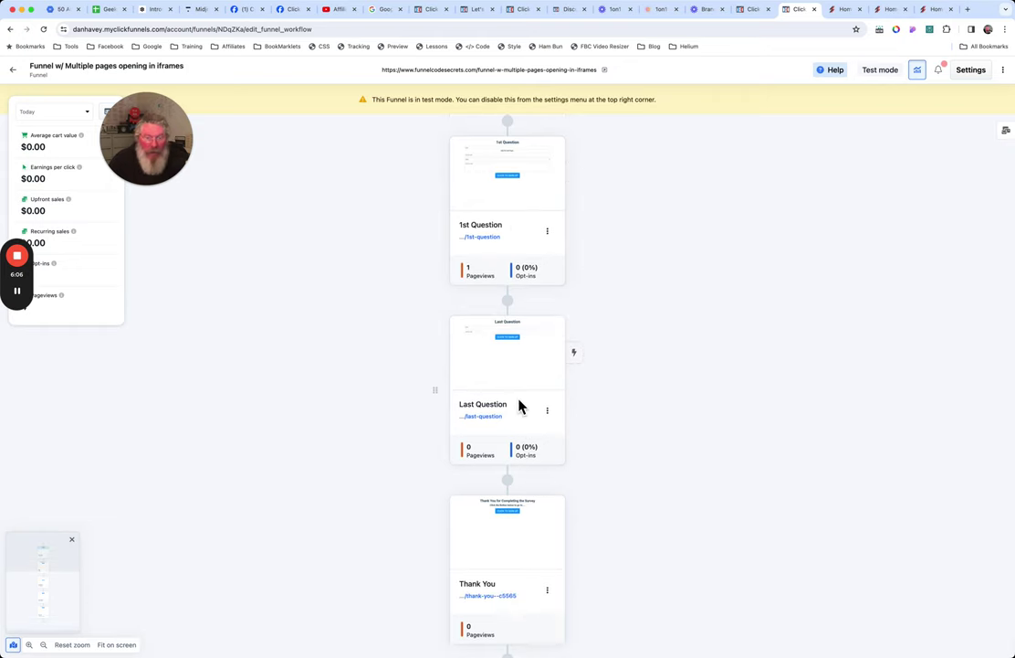
scroll(518, 405, "down", 1)
mouse_move(519, 290)
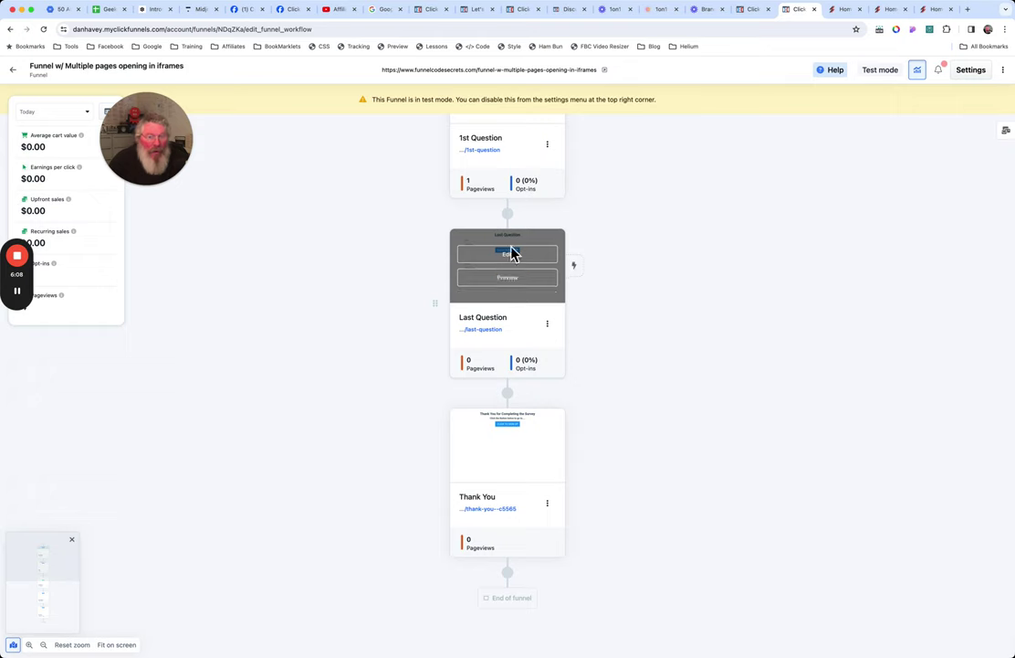
mouse_move(517, 454)
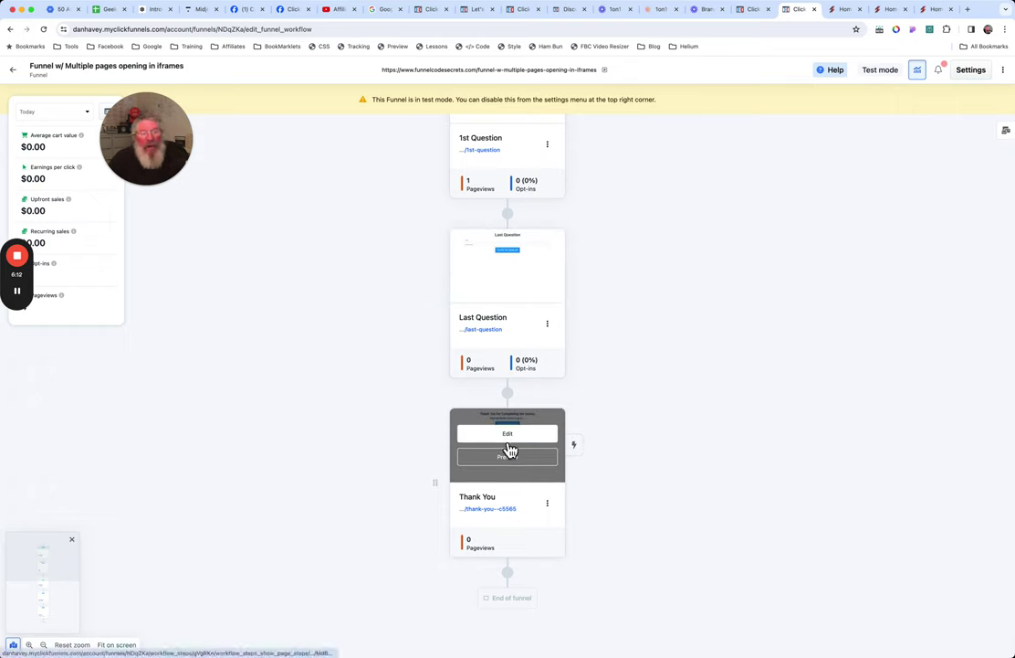
Open the Home Page for editing and examine the iframe code in its popup's custom HTML element.
scroll(510, 449, "up", 10)
mouse_move(511, 247)
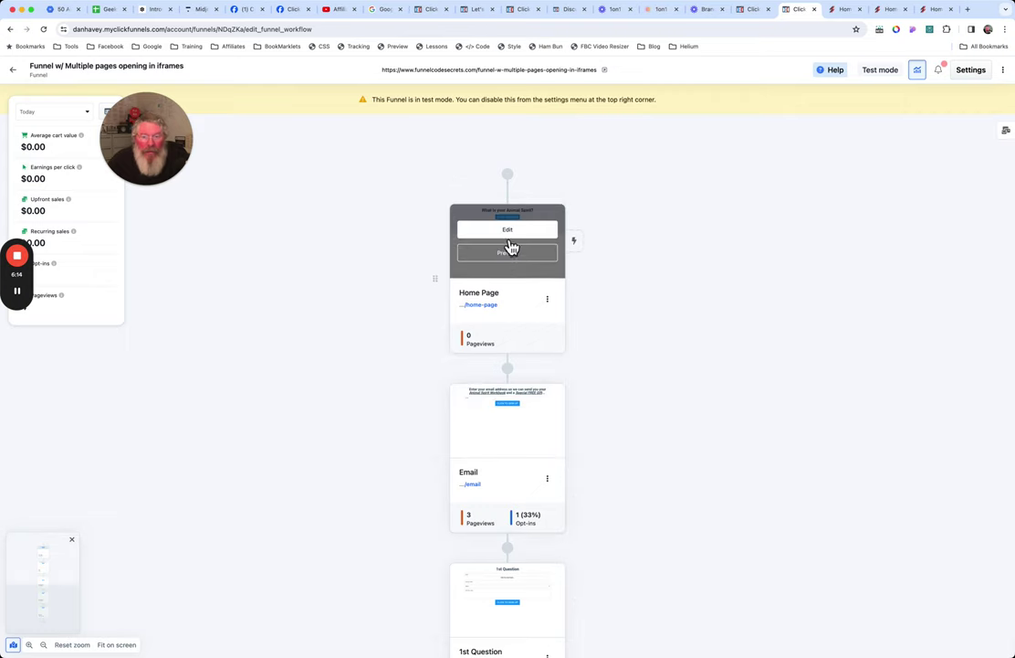
left_click(509, 240)
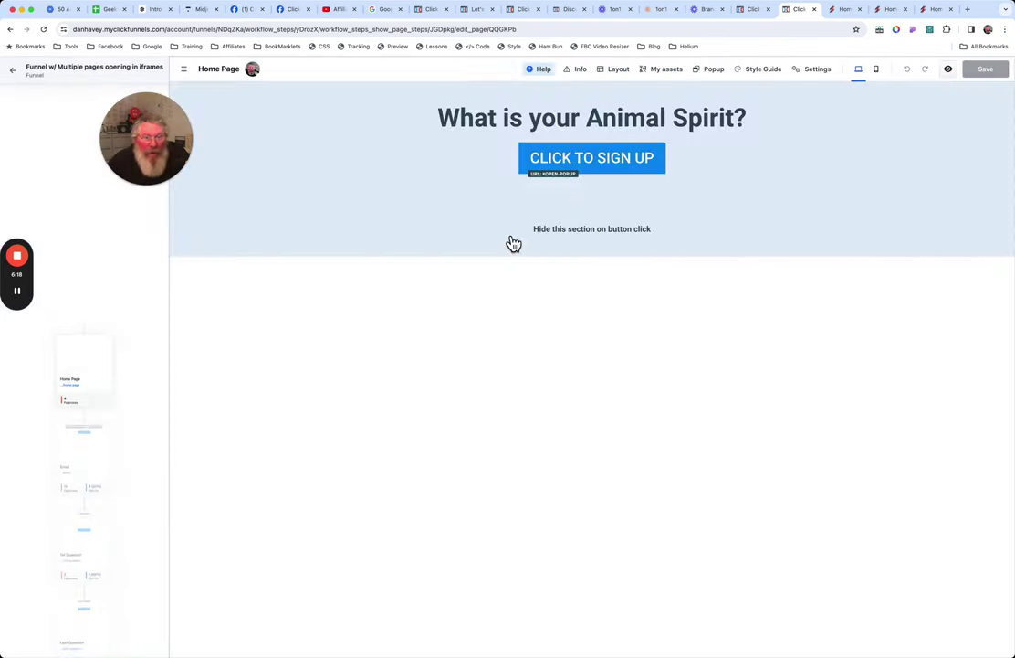
left_click(712, 69)
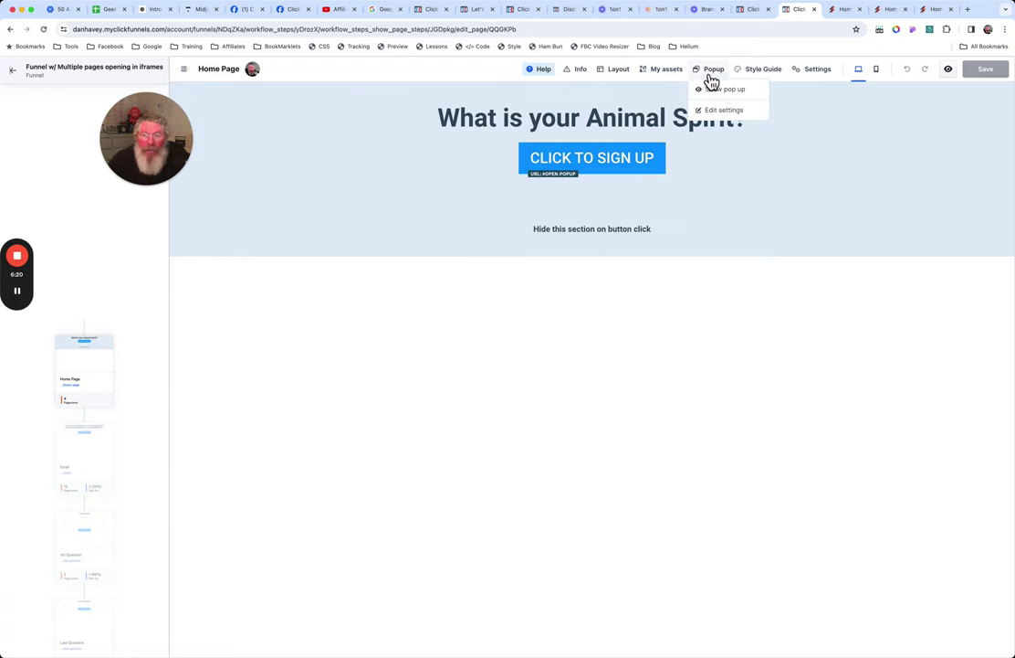
left_click(717, 95)
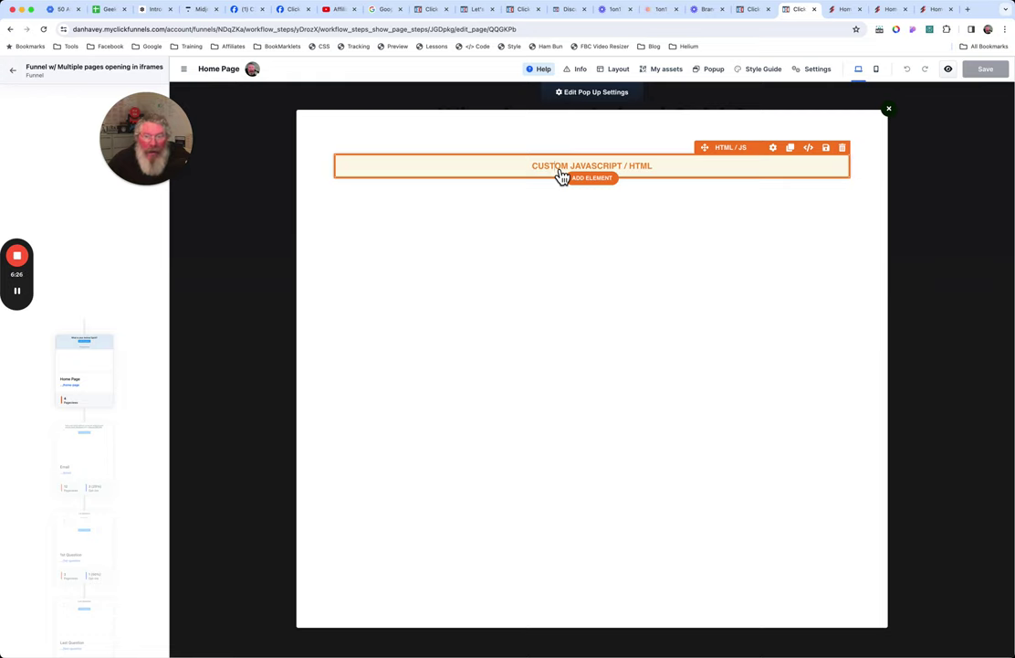
left_click(562, 176)
left_click(884, 180)
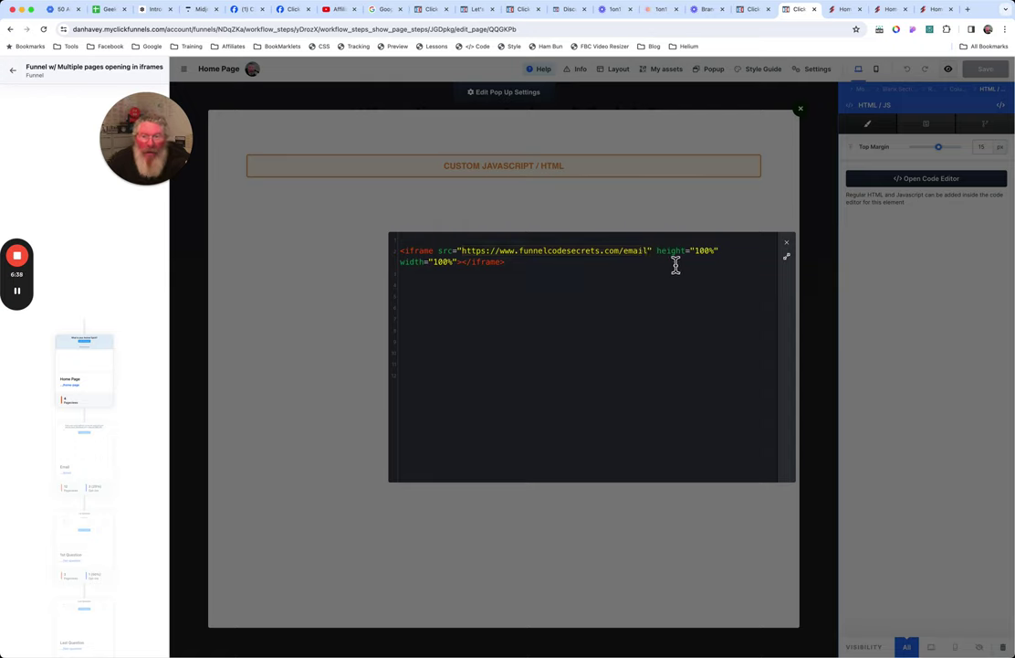
left_click(512, 293)
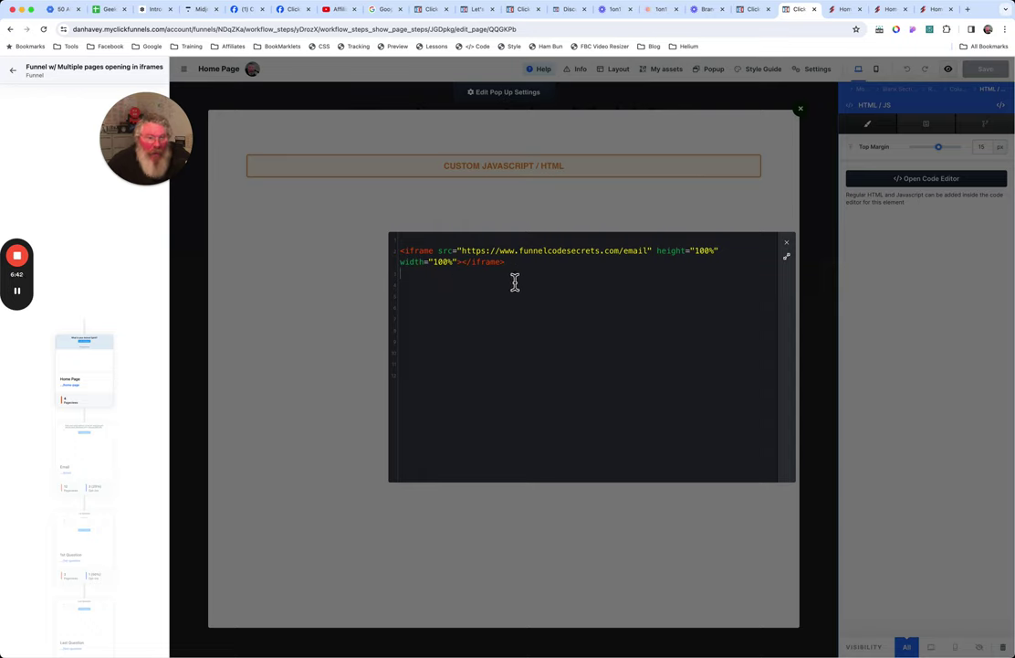
left_click(785, 255)
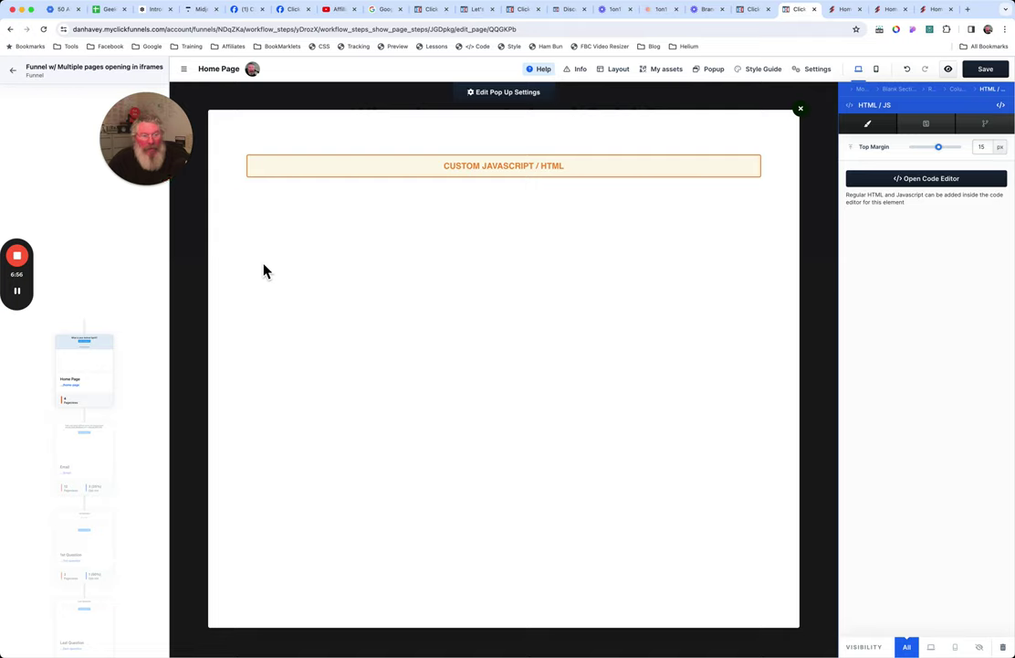
Leave the Home Page editor for the funnel workflow and copy the Email page's URL.
left_click(13, 69)
left_click(583, 99)
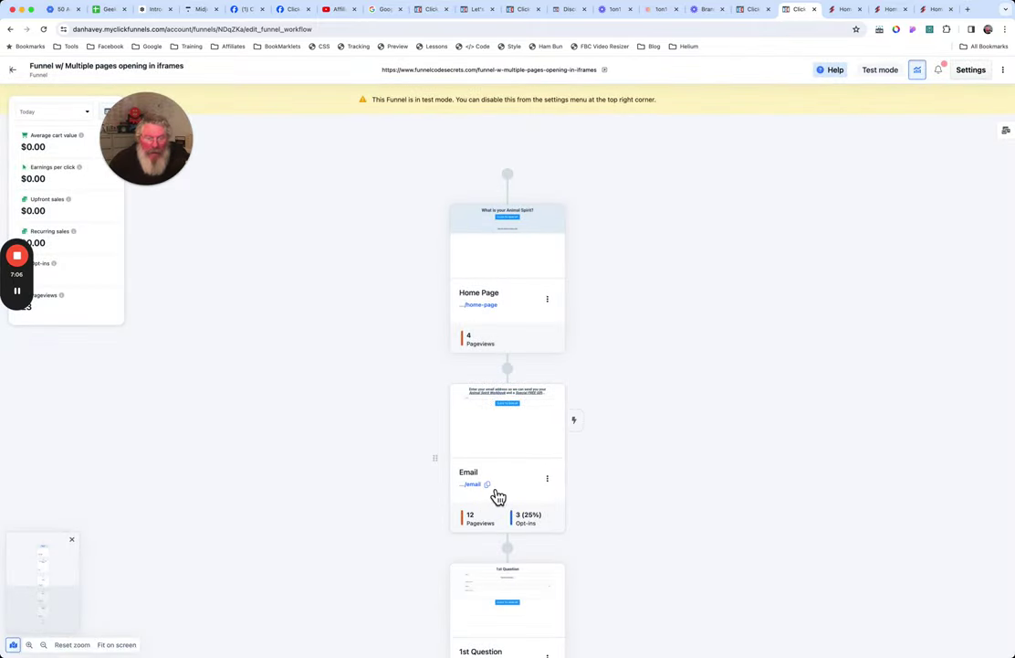
left_click(491, 486)
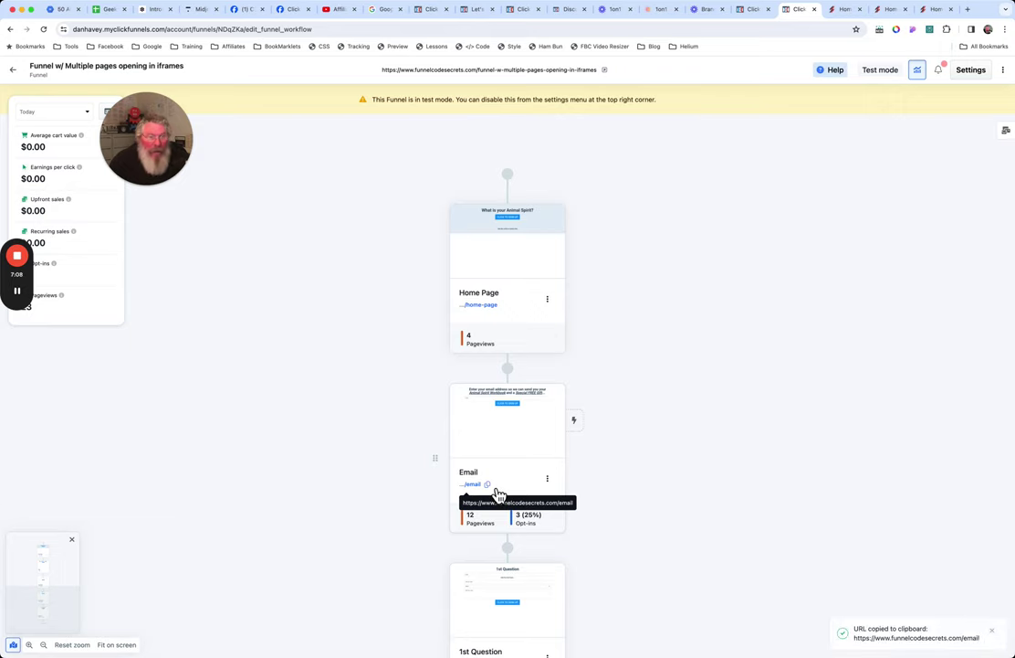
Reopen the Home Page popup's custom HTML code and examine the iframe's source URL, height and width.
mouse_move(522, 260)
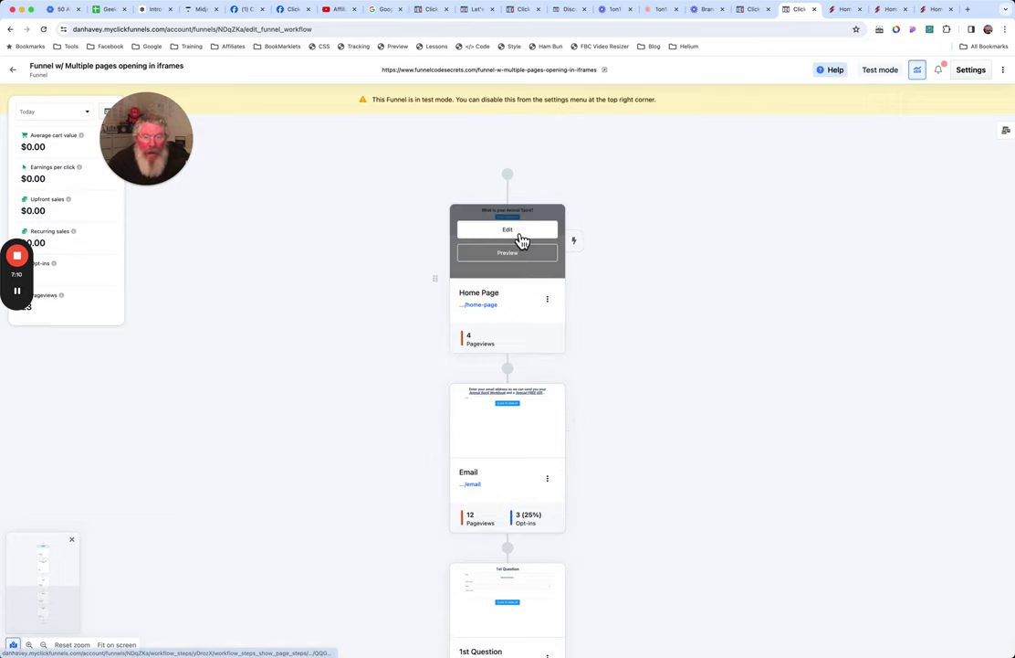
left_click(518, 235)
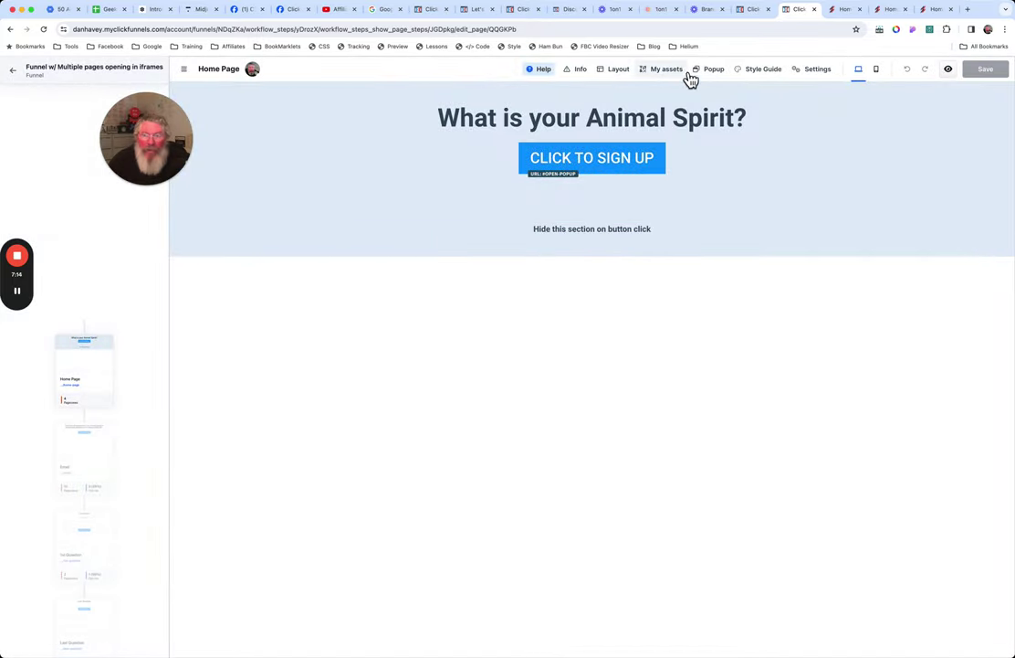
left_click(712, 70)
left_click(721, 97)
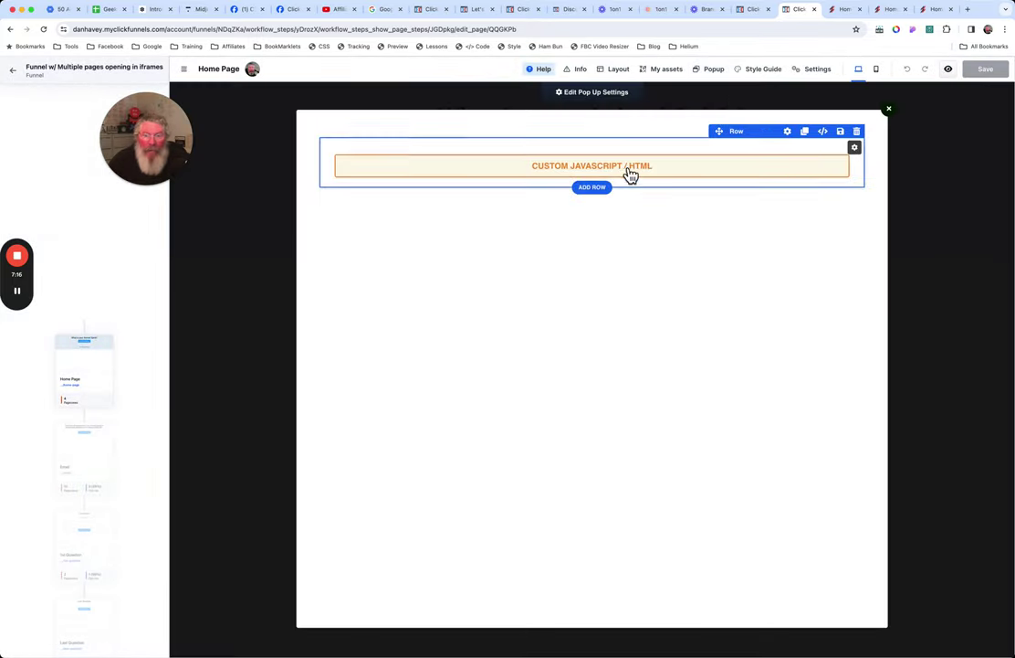
left_click(631, 173)
left_click(913, 180)
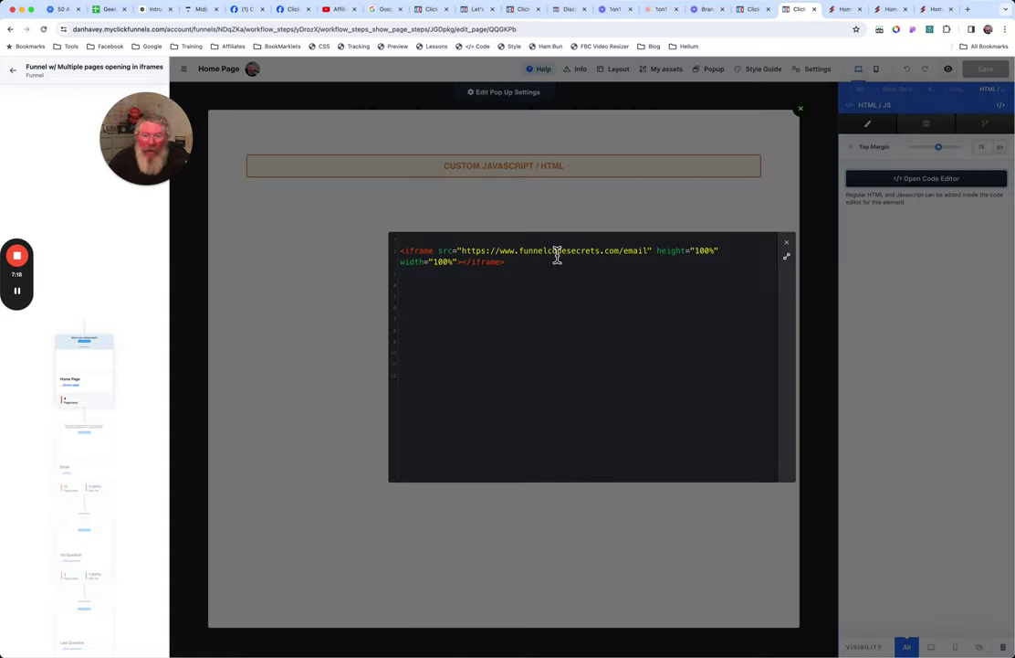
left_click(788, 245)
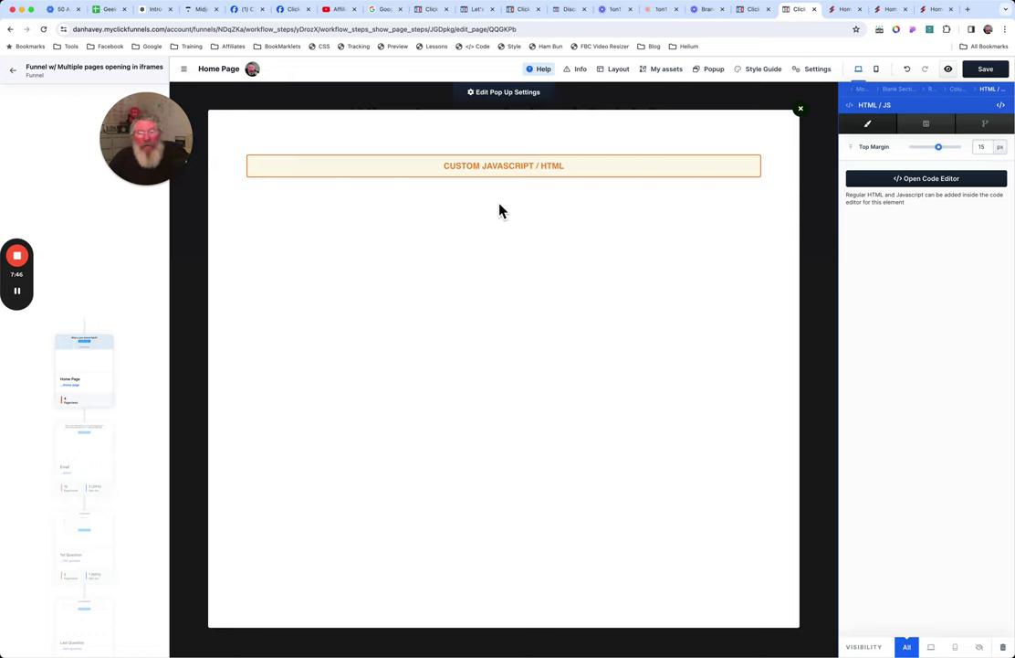
Review the test contact's custom attributes and the live Home Page, and close the popup in the page editor.
left_click(751, 9)
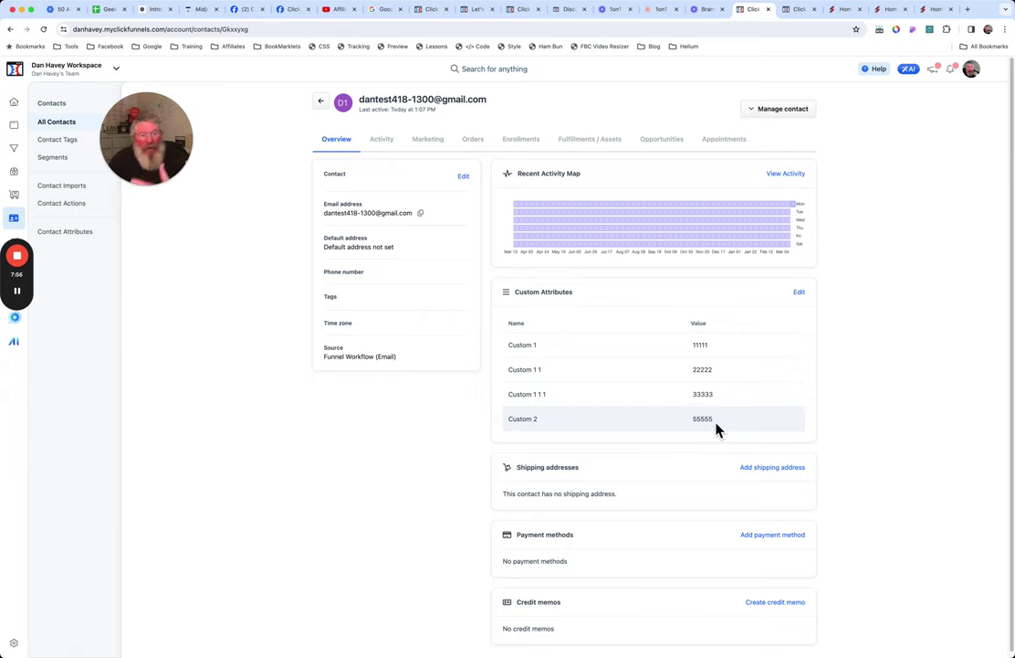
left_click(845, 11)
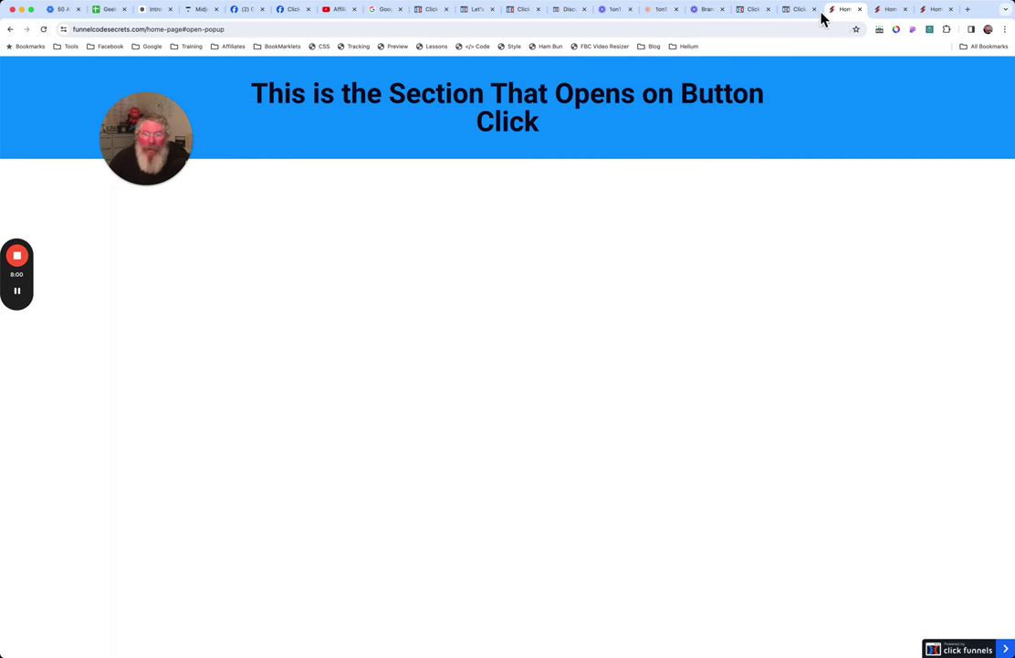
left_click(803, 13)
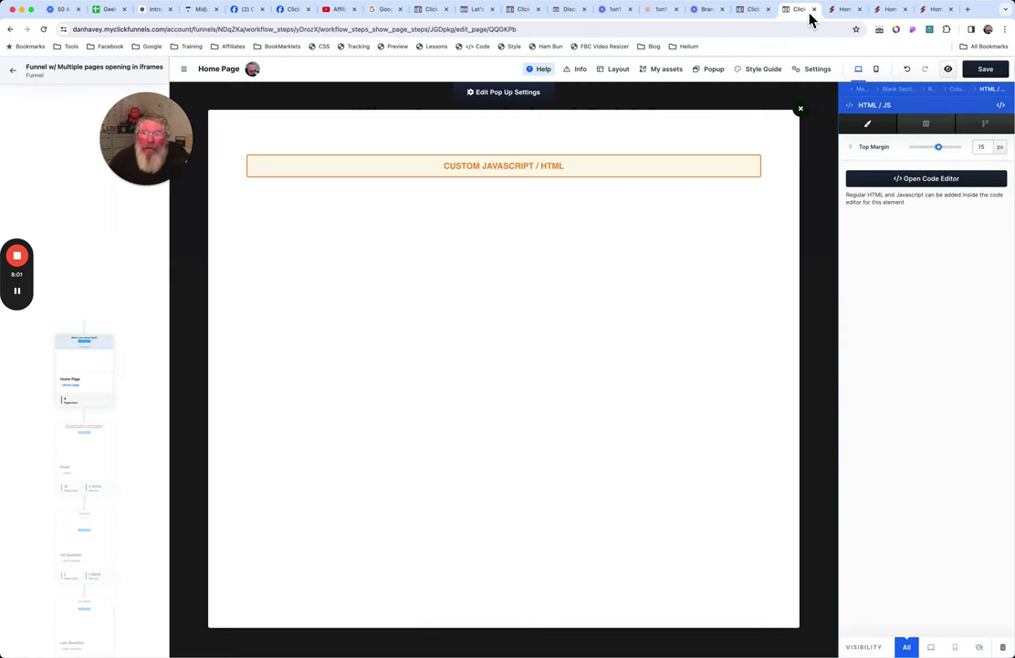
left_click(801, 109)
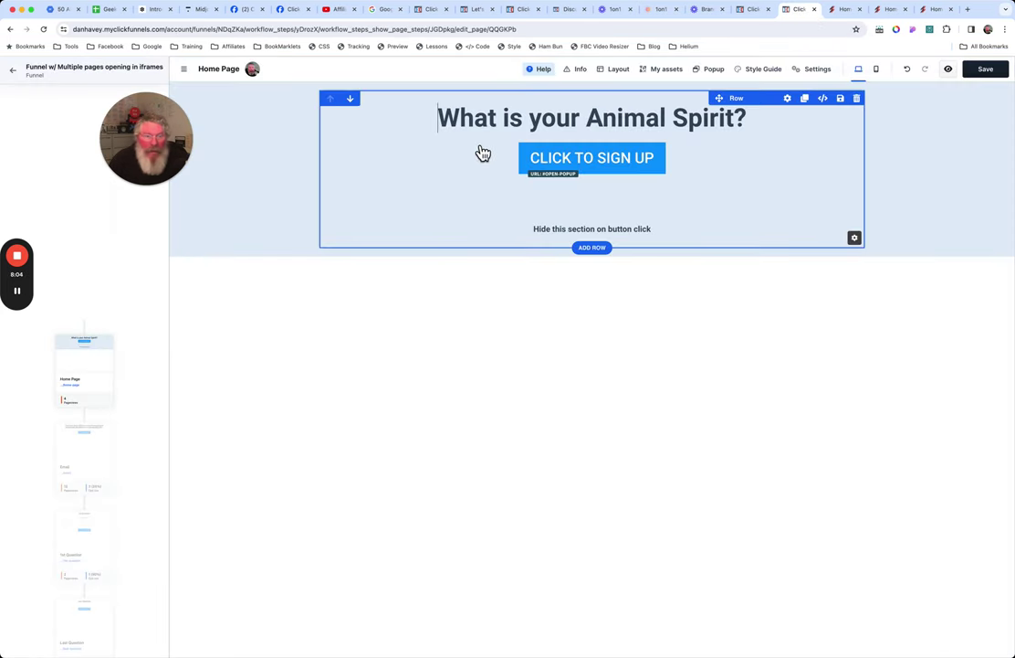
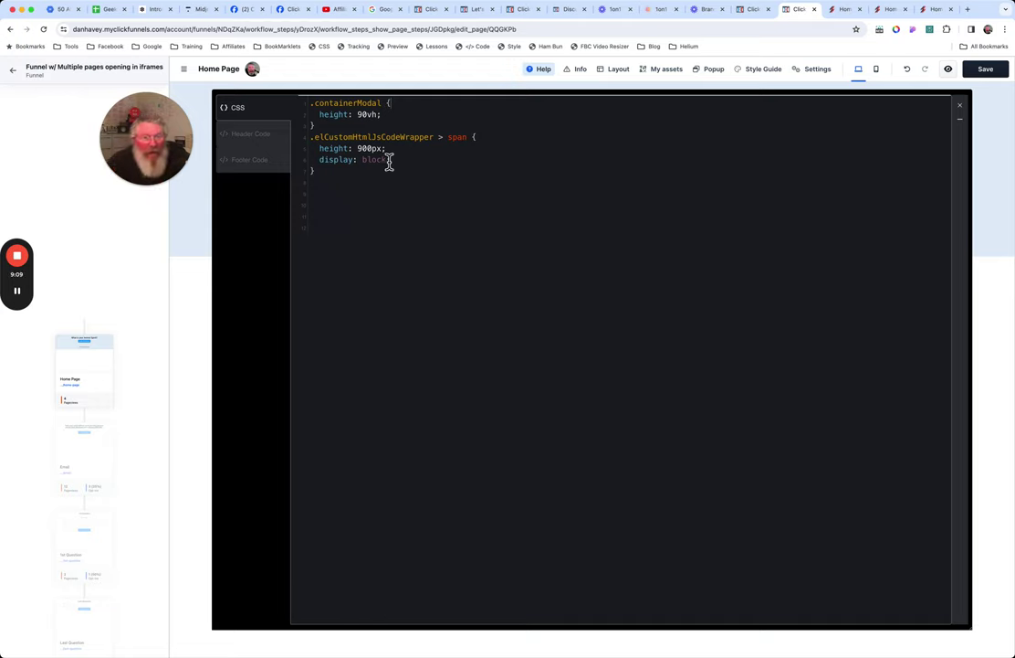
Examine the Home Page's footer script and compare its button selector with the sign-up button's CSS ID.
left_click(249, 169)
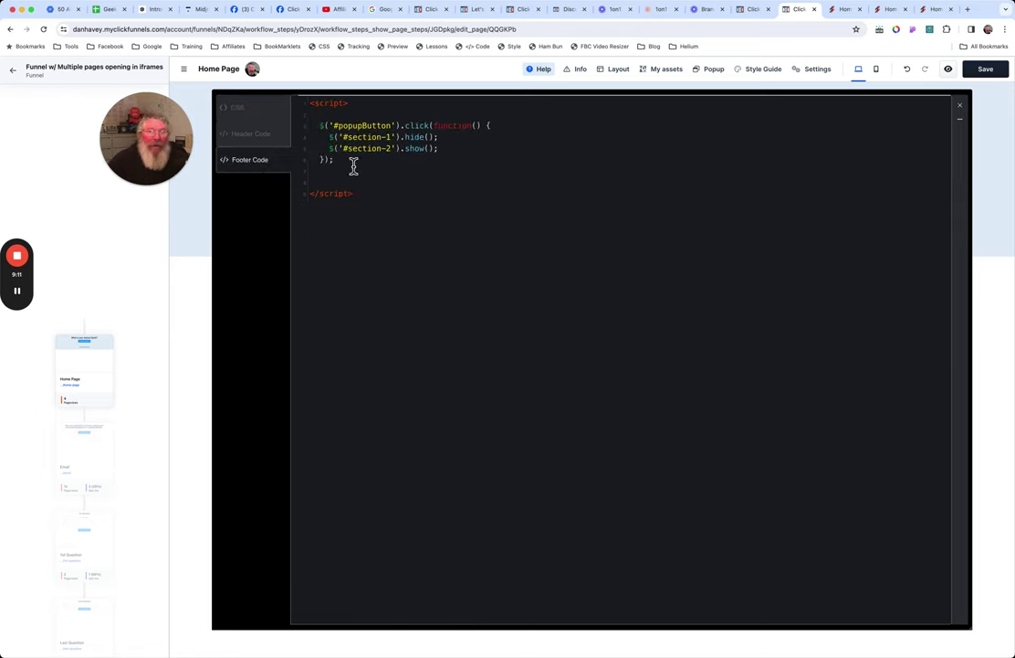
left_click(959, 106)
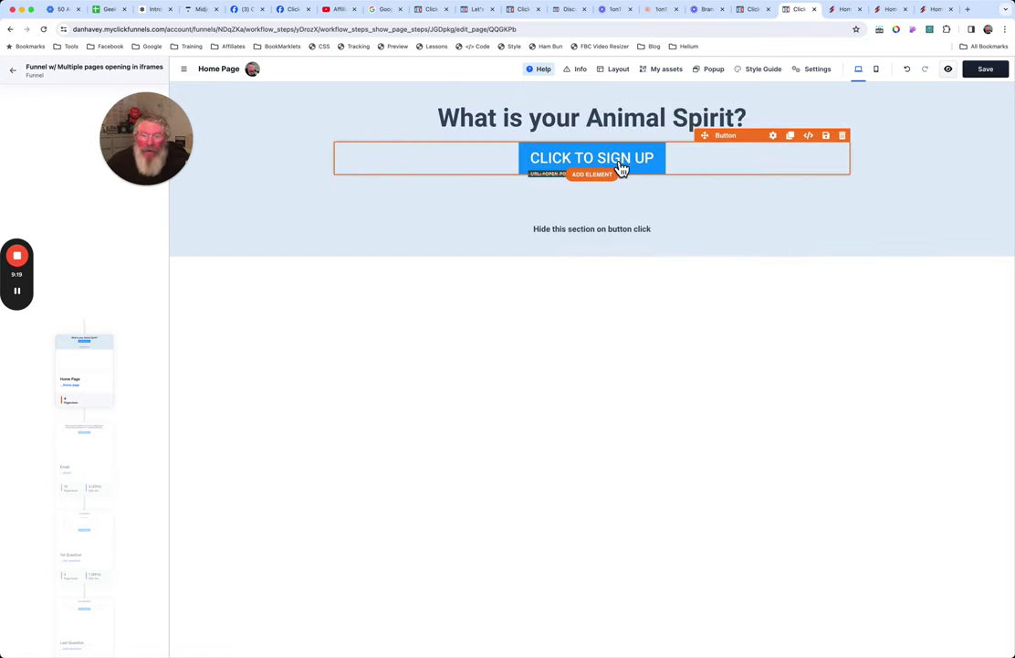
left_click(782, 152)
left_click(982, 147)
left_click(1001, 105)
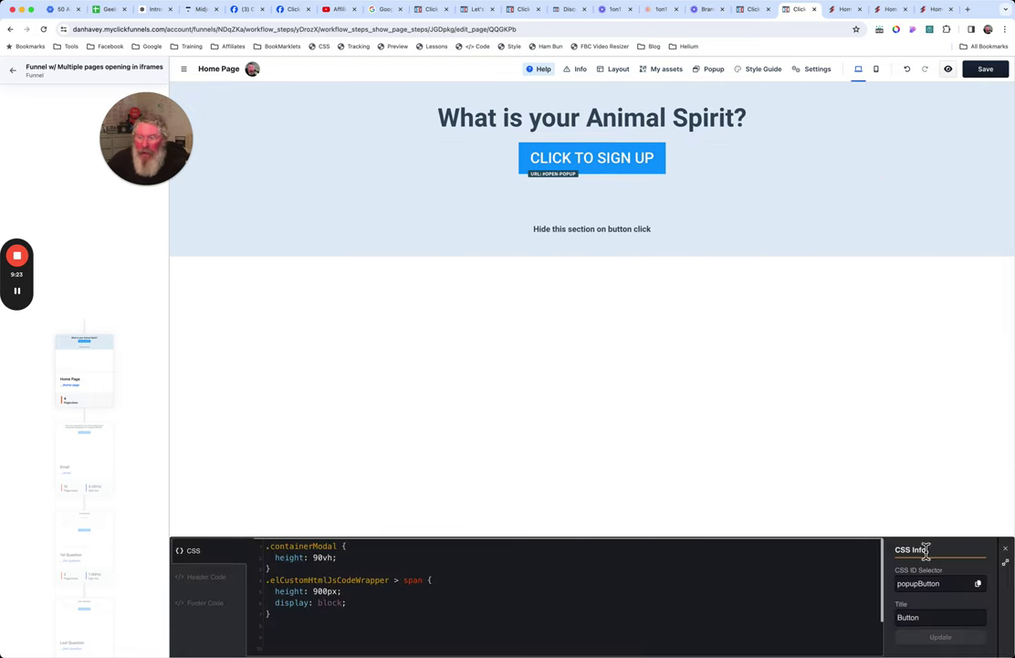
left_click_drag(938, 584, 898, 585)
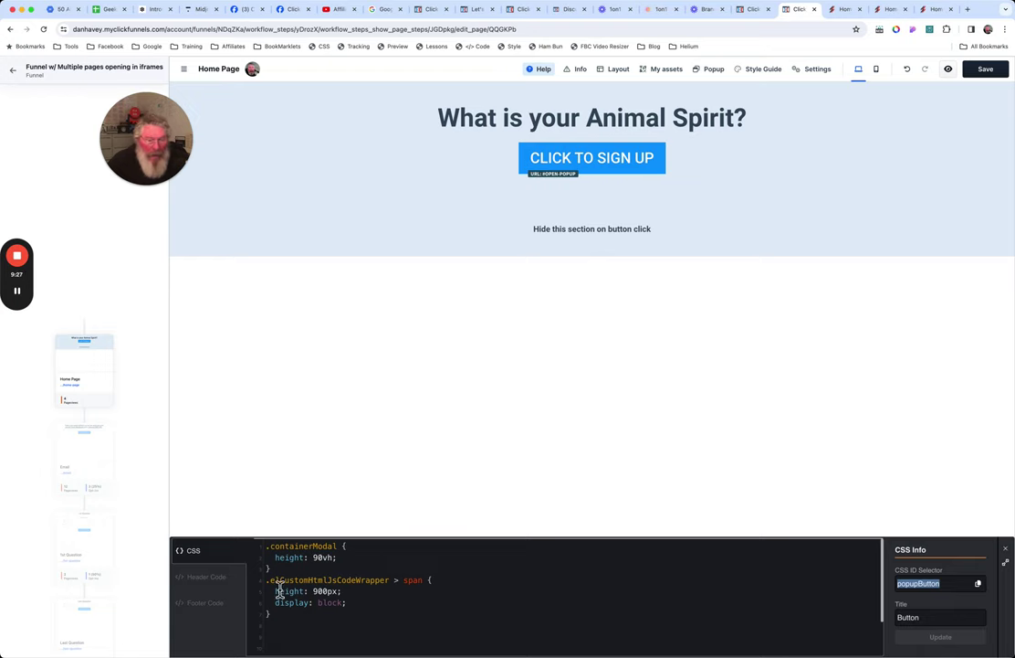
left_click(225, 609)
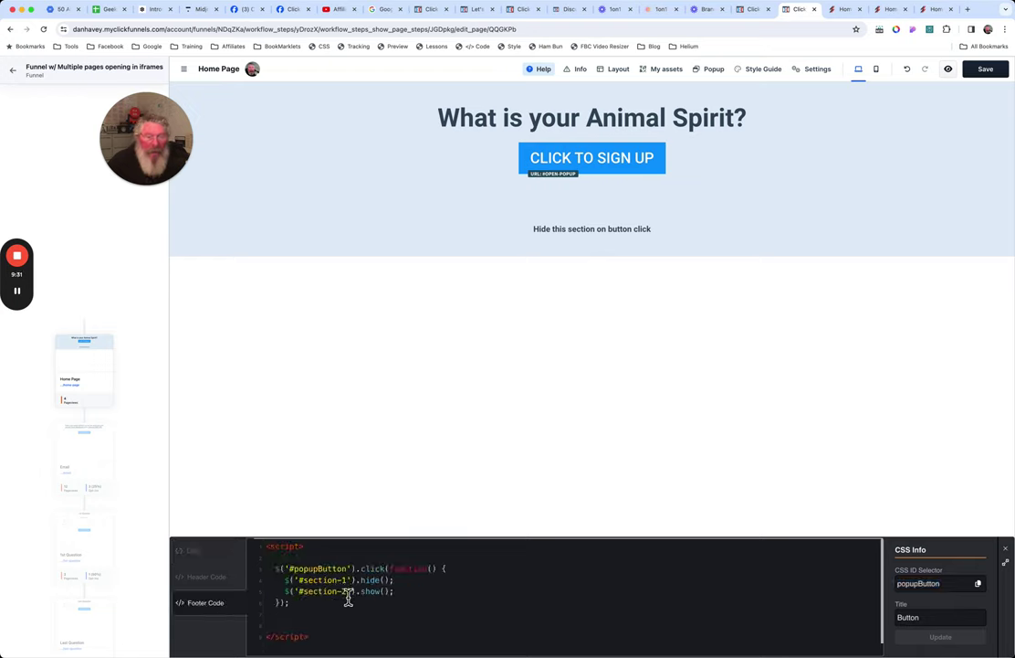
Retitle the Home Page's first blank section, which holds the sign-up button, as "Section 1".
left_click(628, 75)
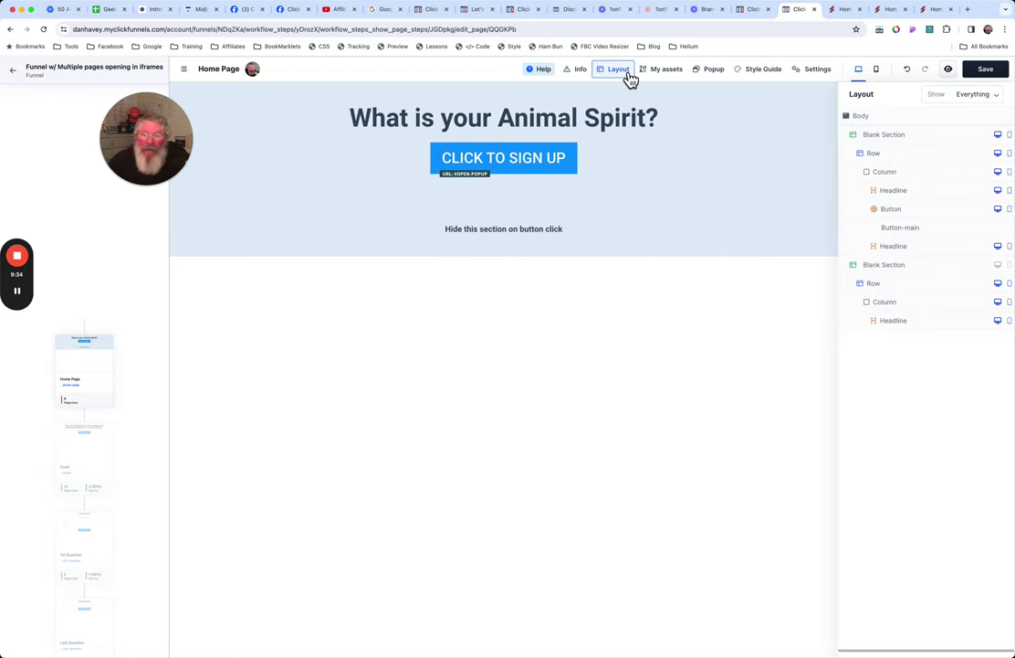
left_click(888, 139)
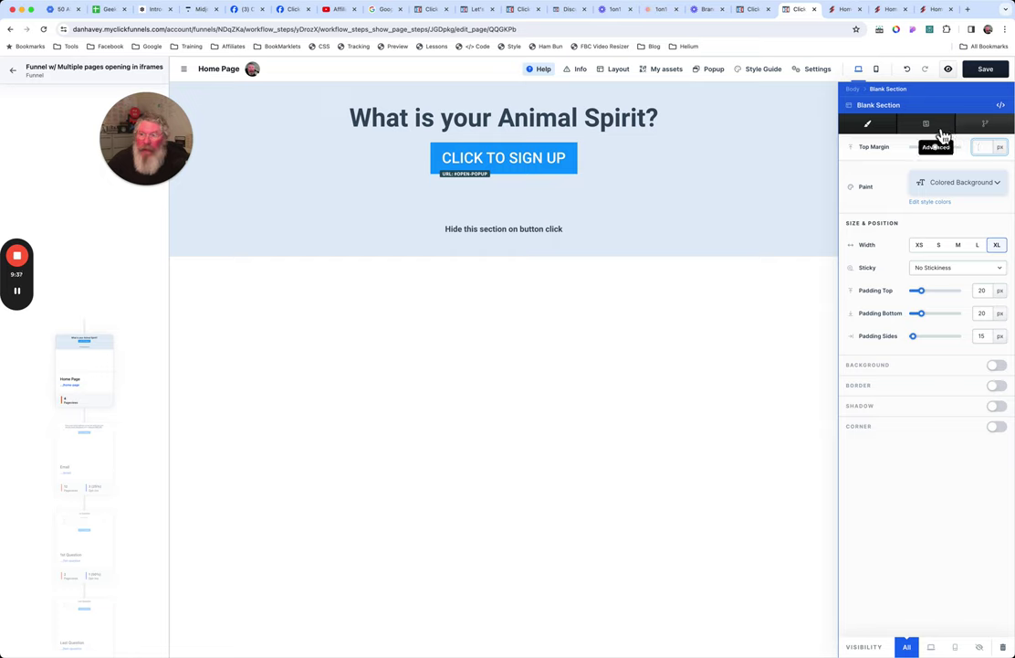
left_click(1002, 107)
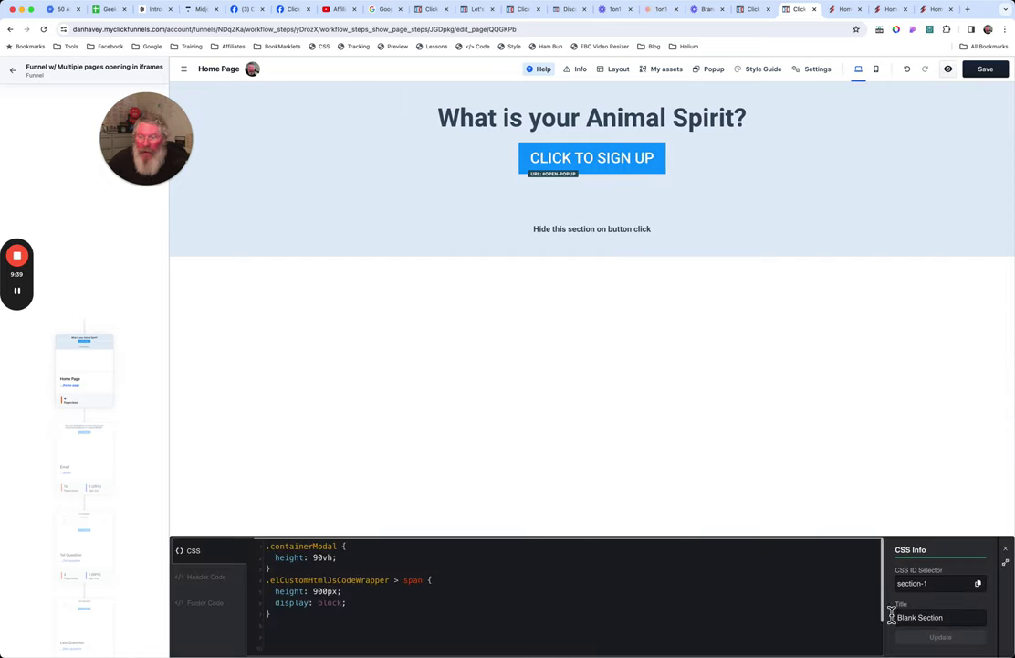
left_click_drag(940, 620, 903, 621)
type("Se")
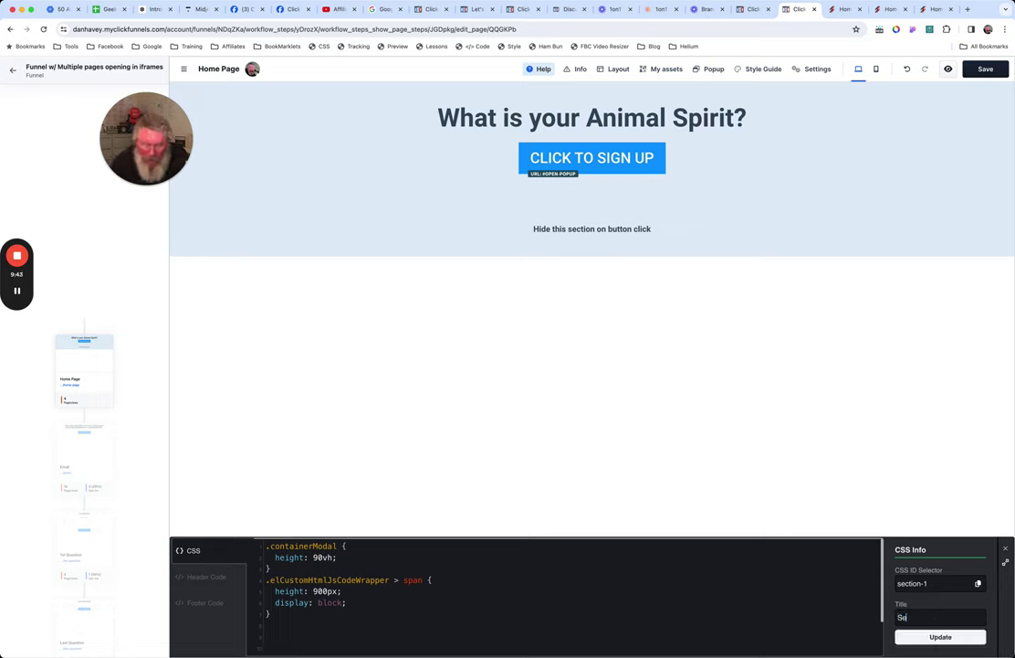
type("ction 1")
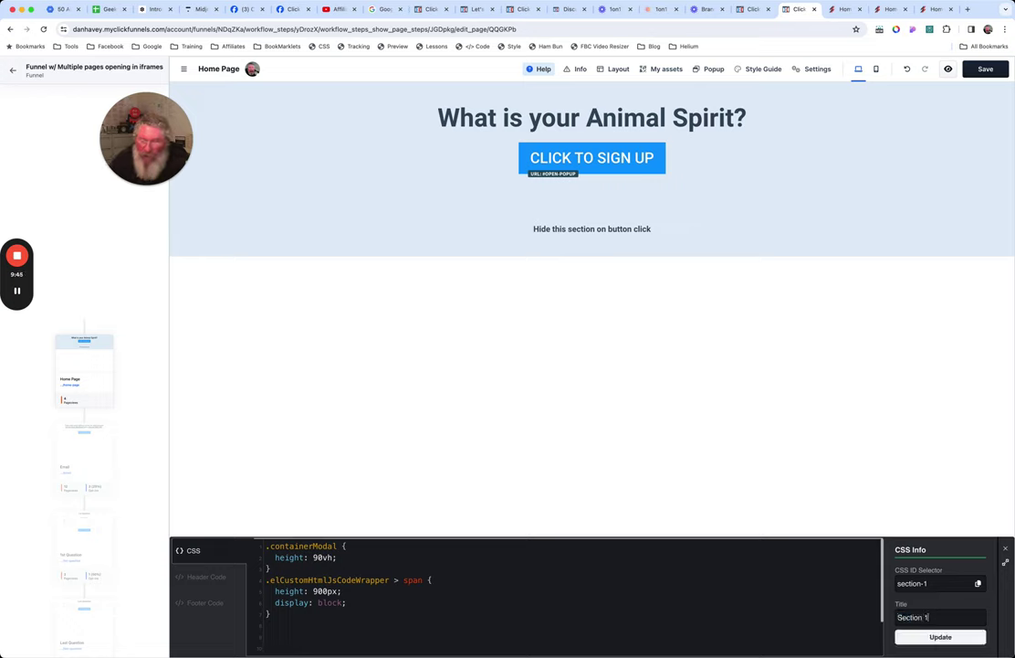
left_click(941, 640)
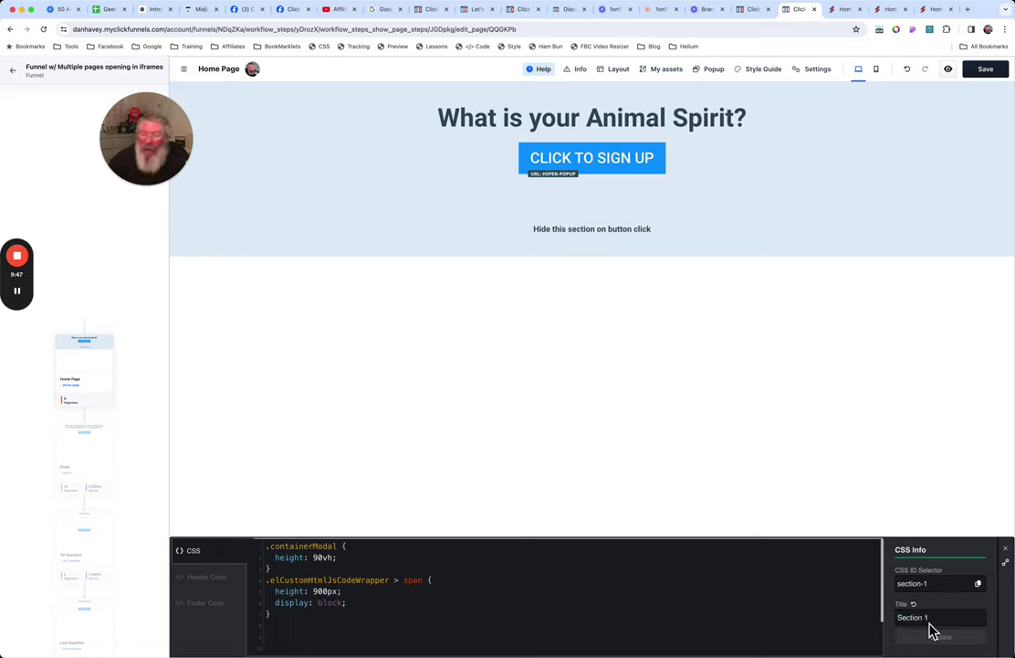
Retitle the Home Page's remaining hidden blank section as "Section 2".
left_click(616, 73)
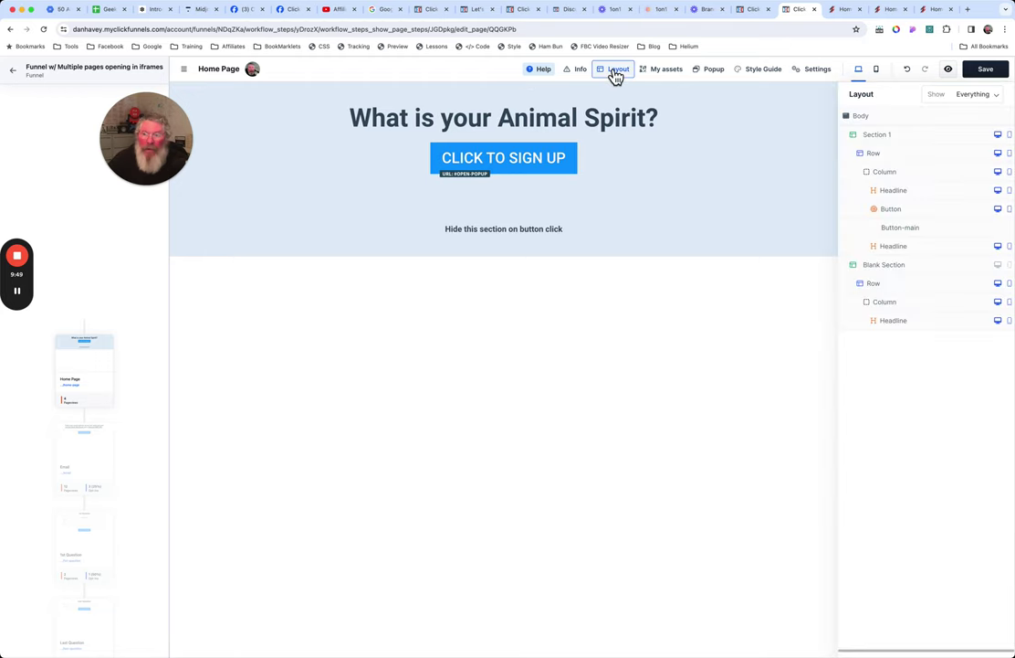
left_click(881, 266)
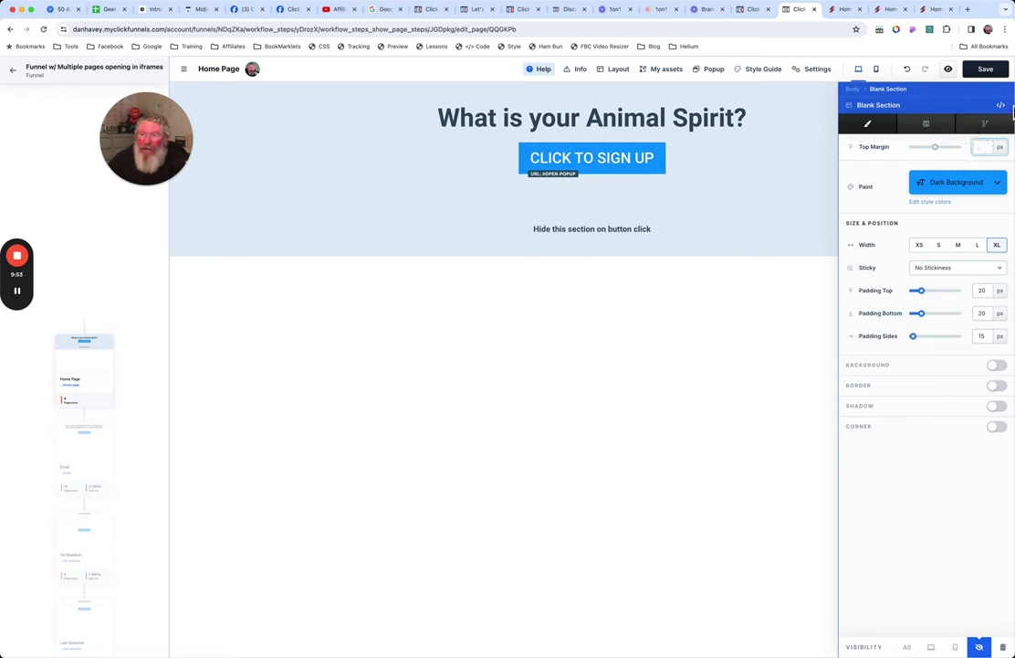
left_click(1004, 109)
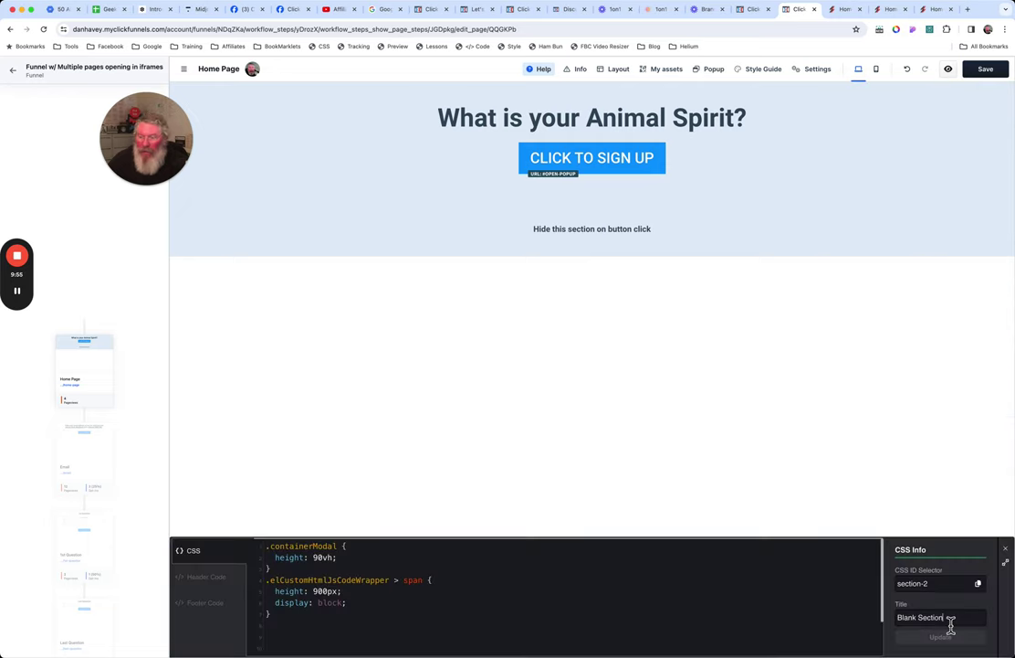
left_click_drag(947, 619, 892, 629)
type("Sec")
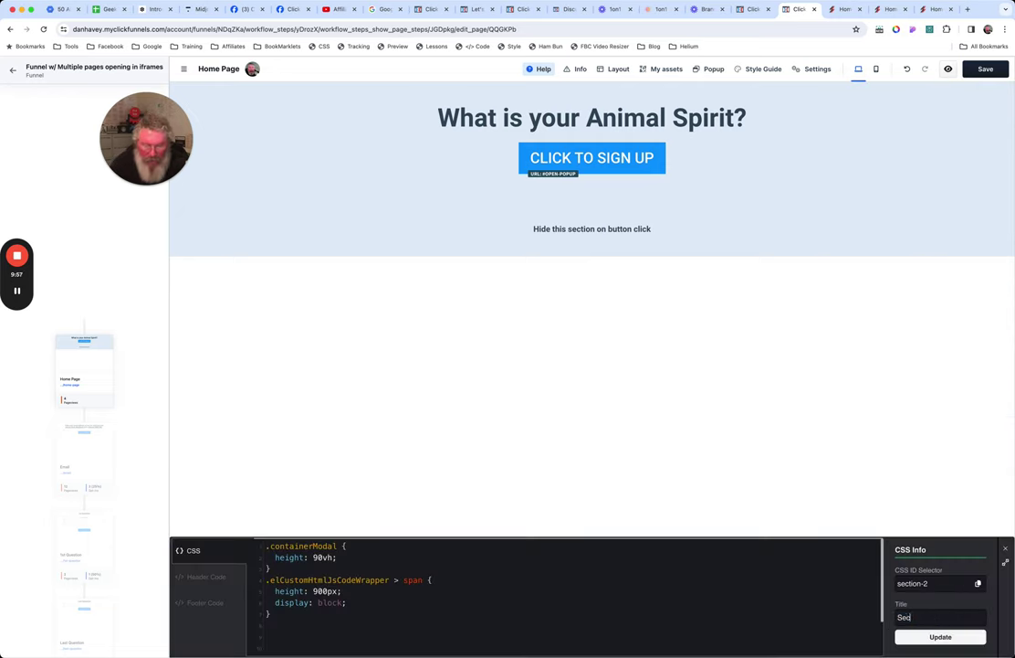
type("tion 2")
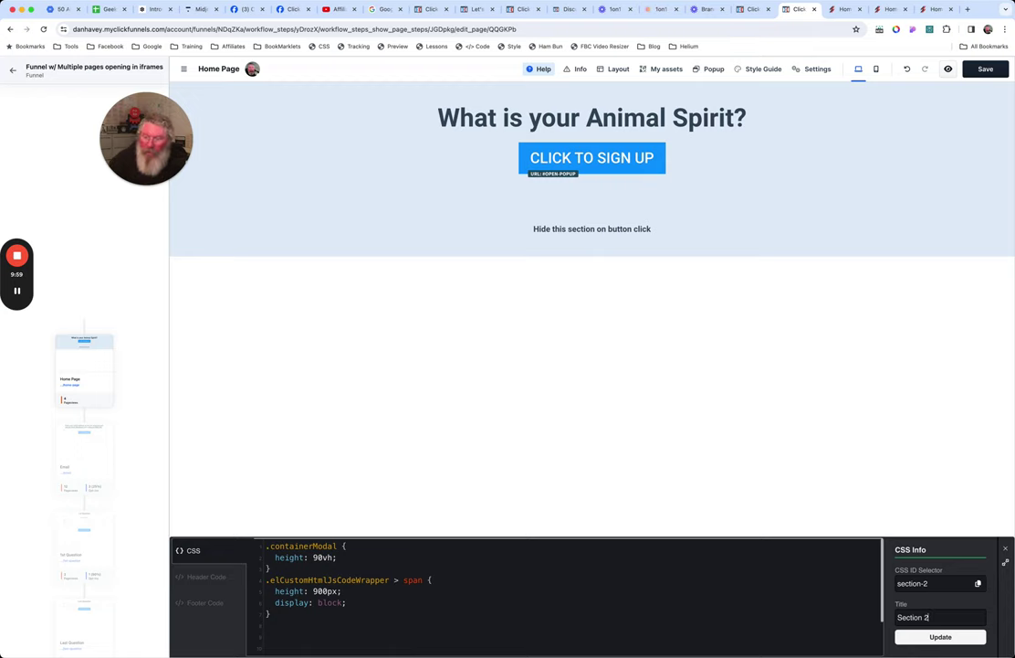
left_click(938, 638)
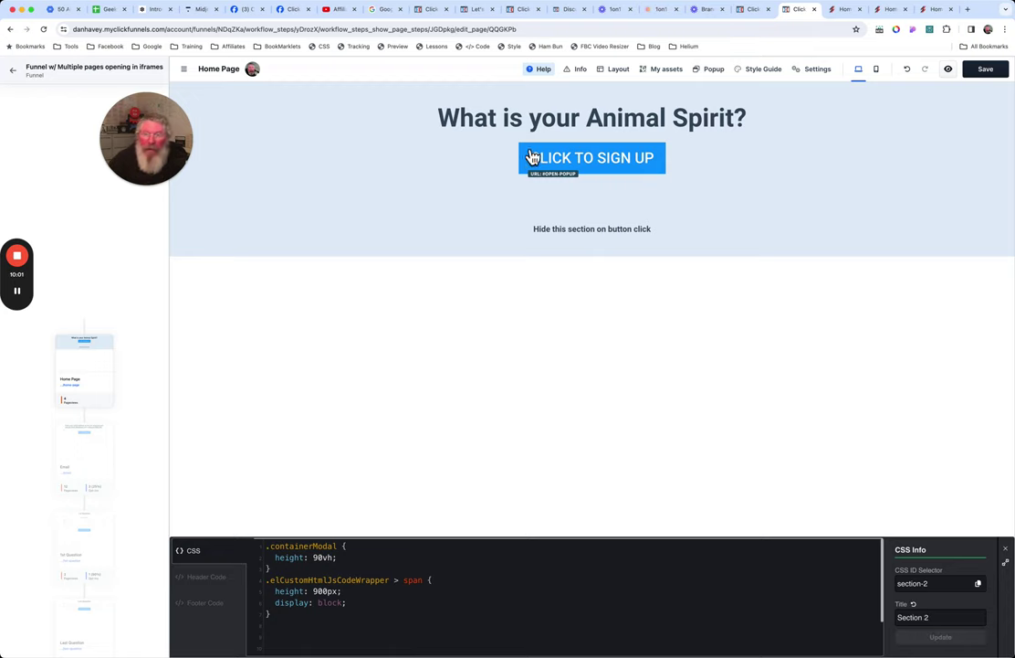
Check the section titles in the Home Page's layout, review the footer script that swaps the sections, and save the page.
left_click(619, 75)
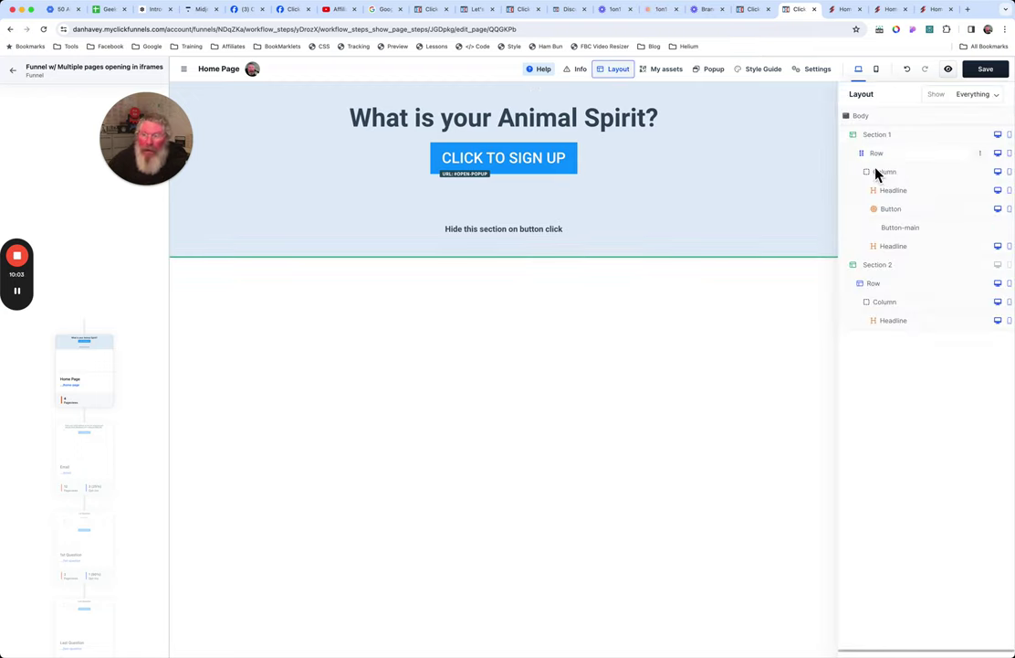
left_click(789, 231)
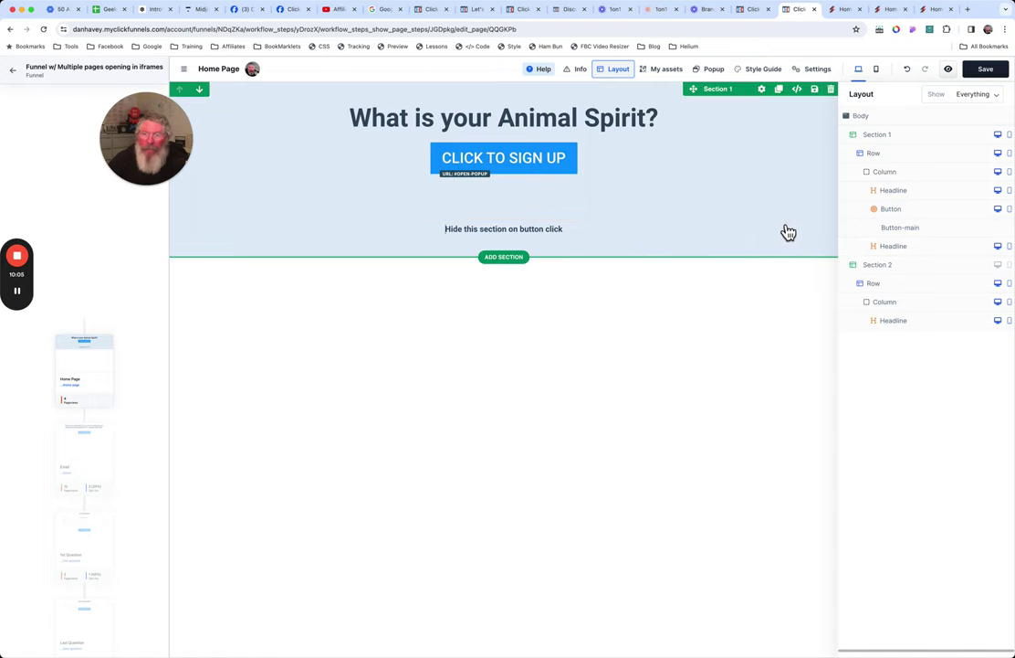
left_click(478, 47)
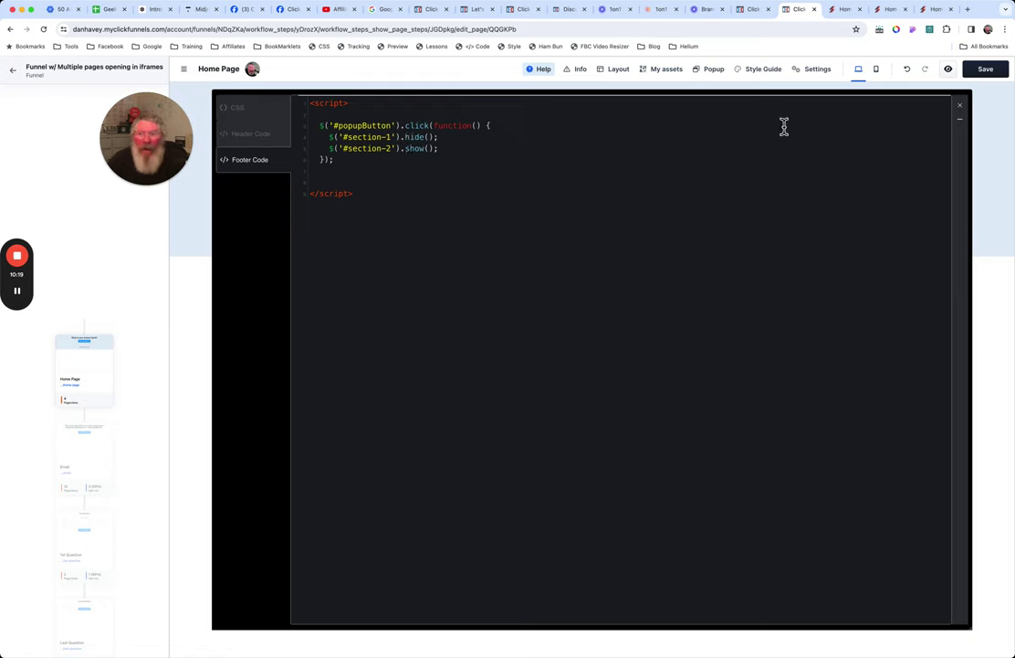
left_click(987, 77)
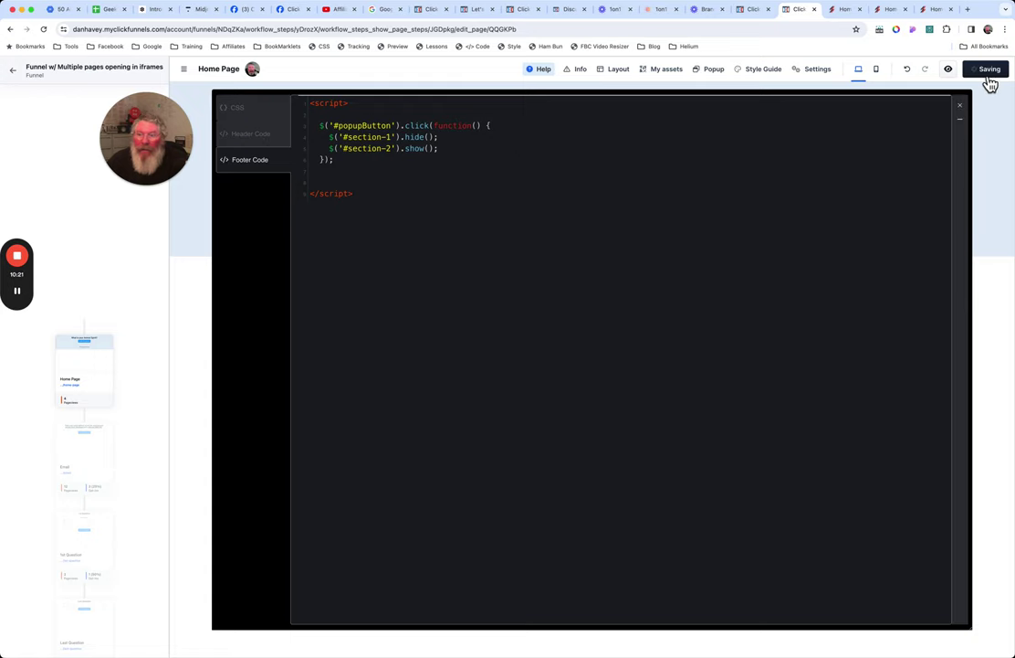
Look over the Email page, and hide the email input on the 1st Question page by turning off its visibility.
left_click(101, 450)
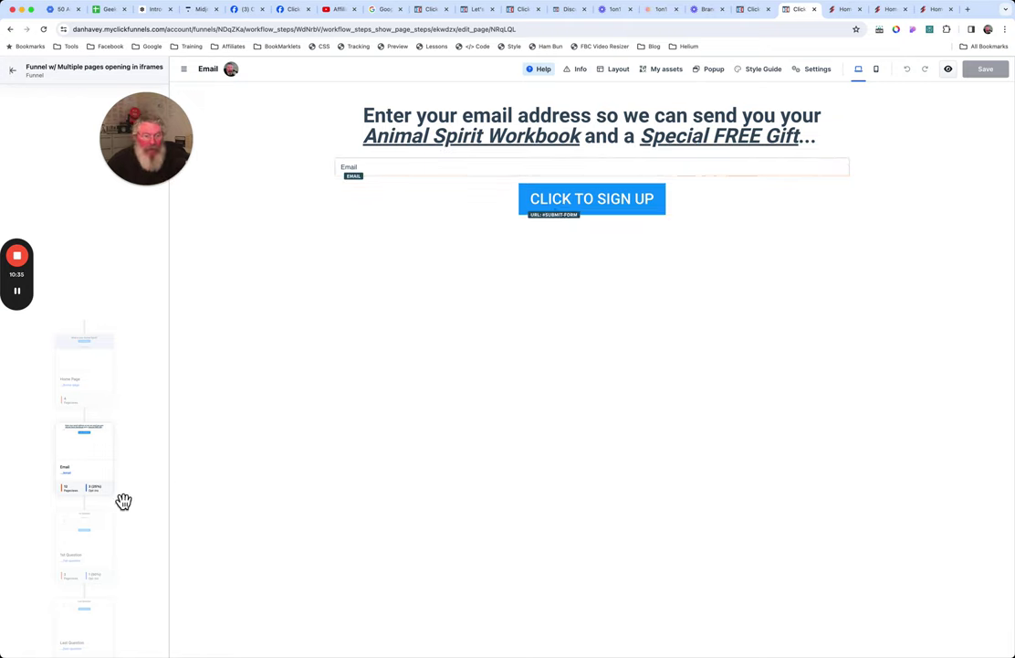
left_click(91, 555)
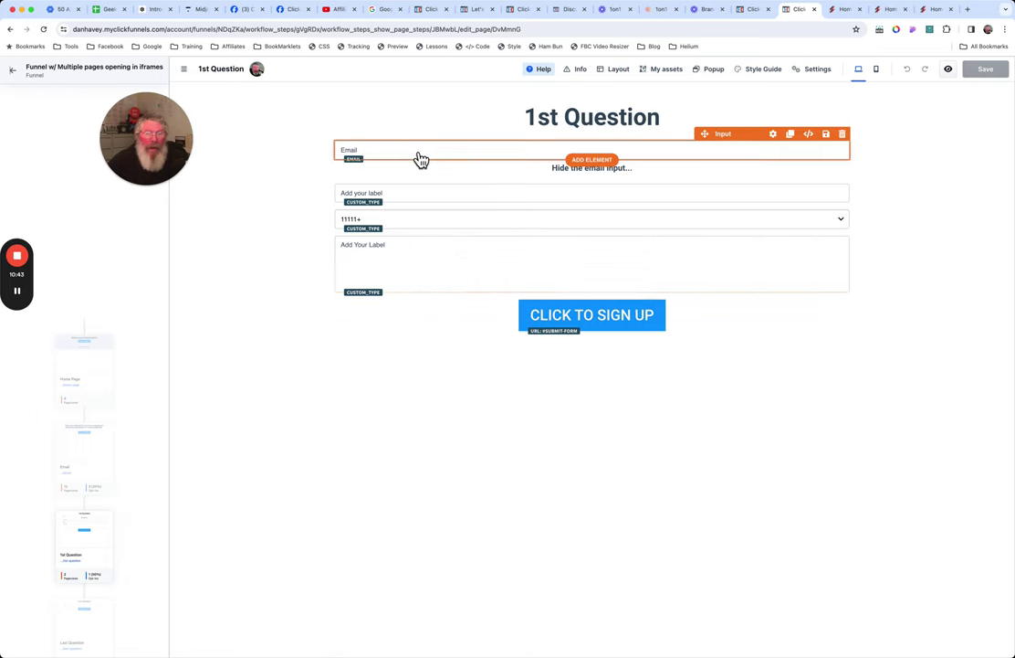
left_click(776, 139)
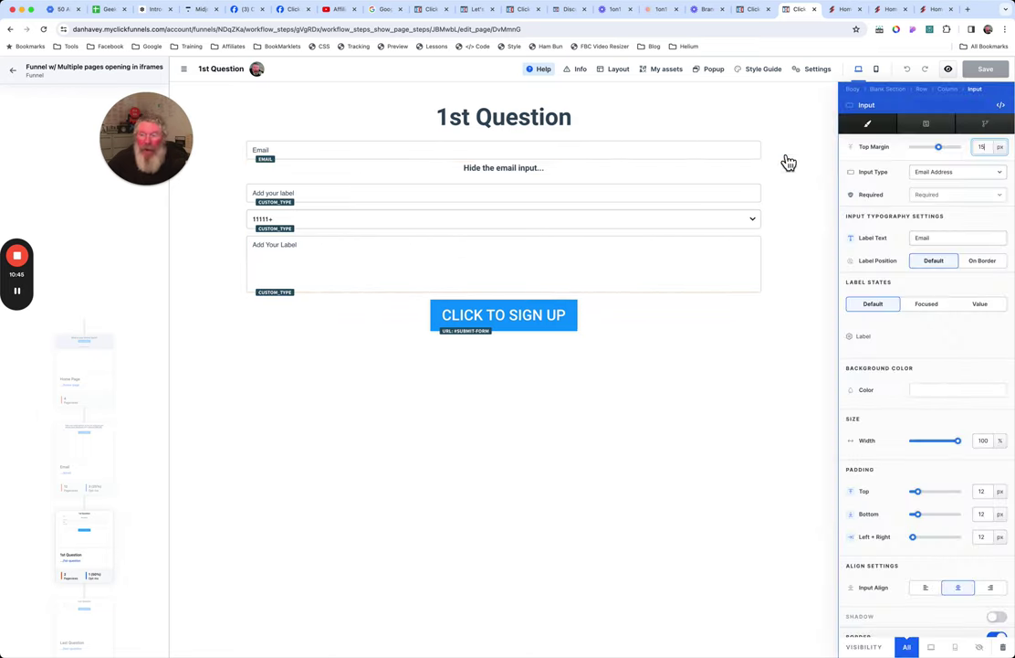
left_click(983, 648)
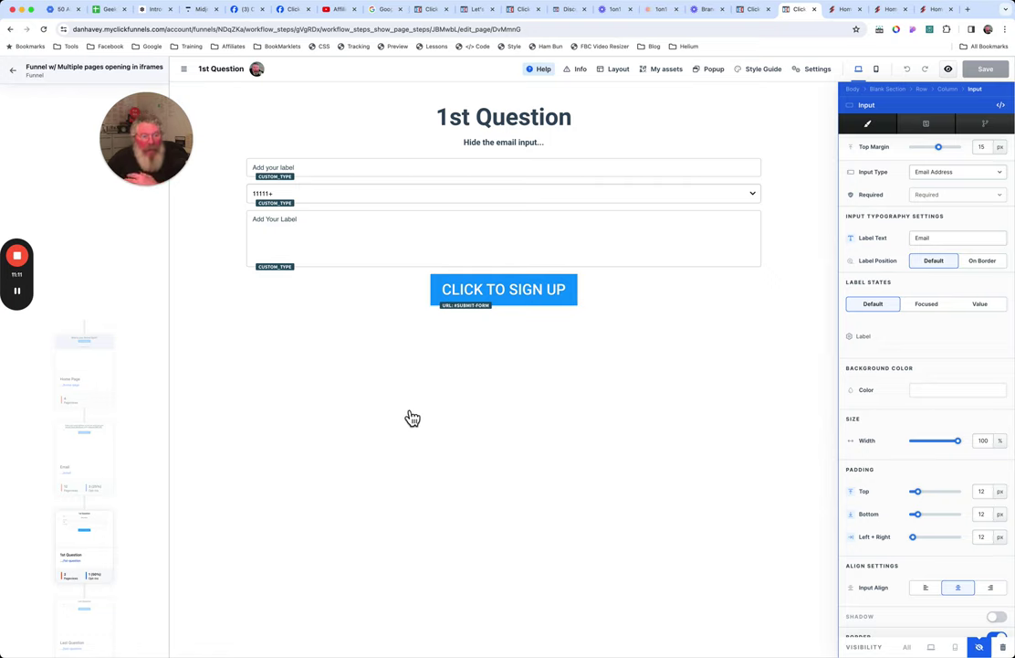
Review the form inputs on the Last Question page and the closing button on the Thank You page.
scroll(137, 451, "down", 2)
scroll(137, 451, "down", 5)
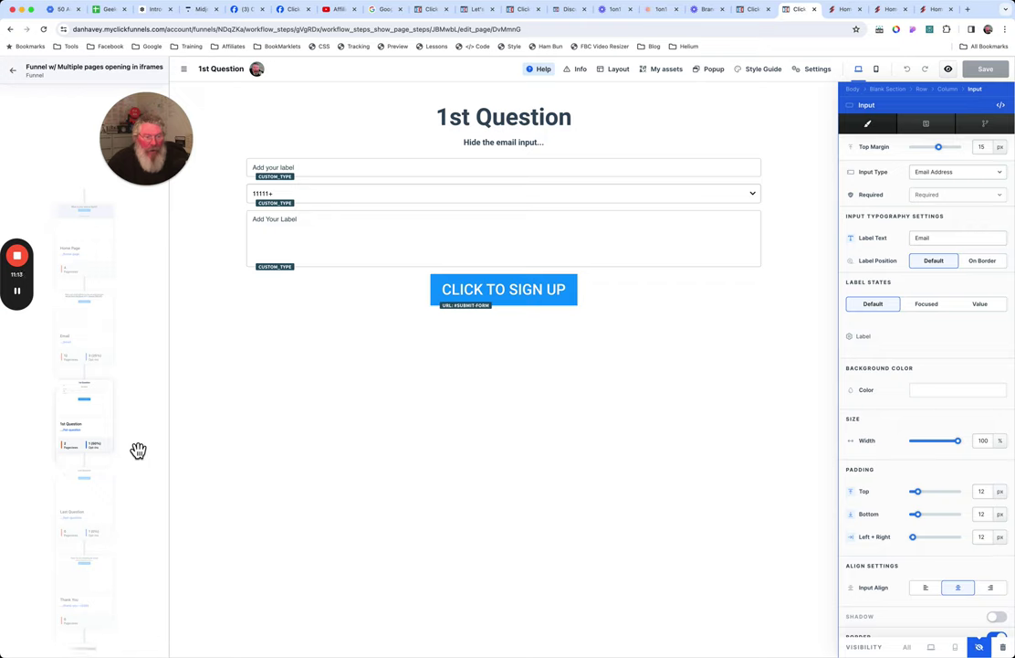
left_click(95, 426)
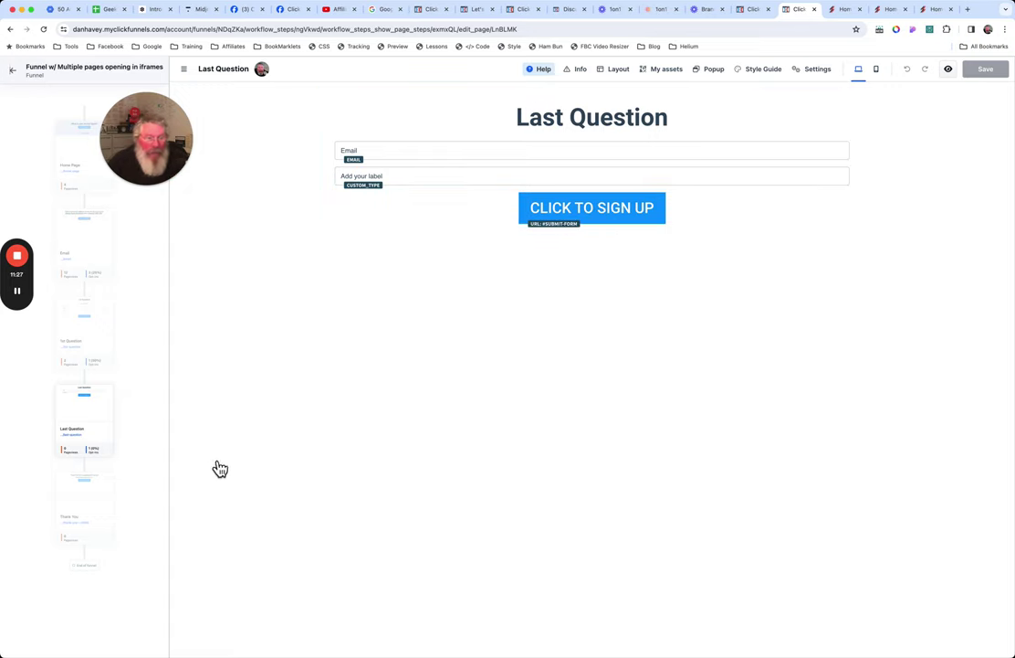
left_click(84, 508)
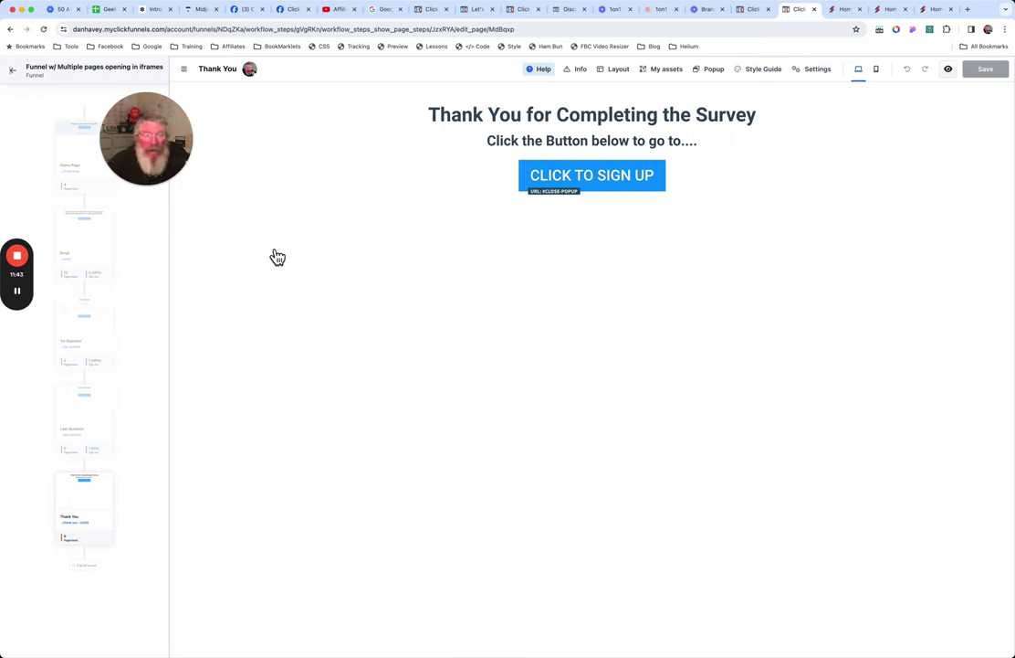
Return to the Home Page and examine its footer script and the CSS rules that set the popup container and iframe wrapper heights.
scroll(109, 263, "up", 3)
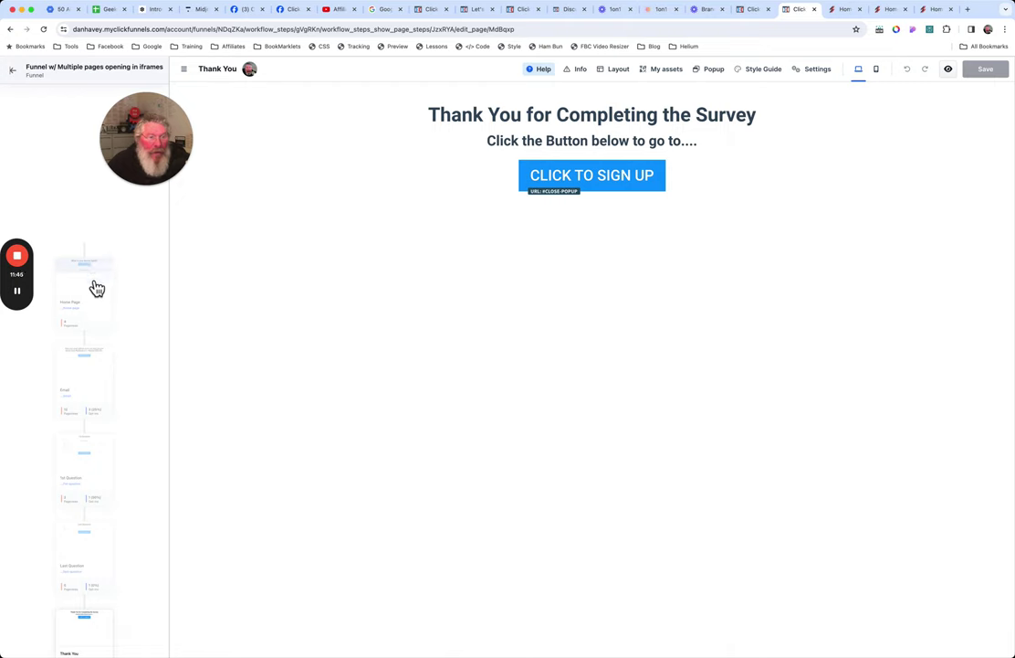
left_click(95, 287)
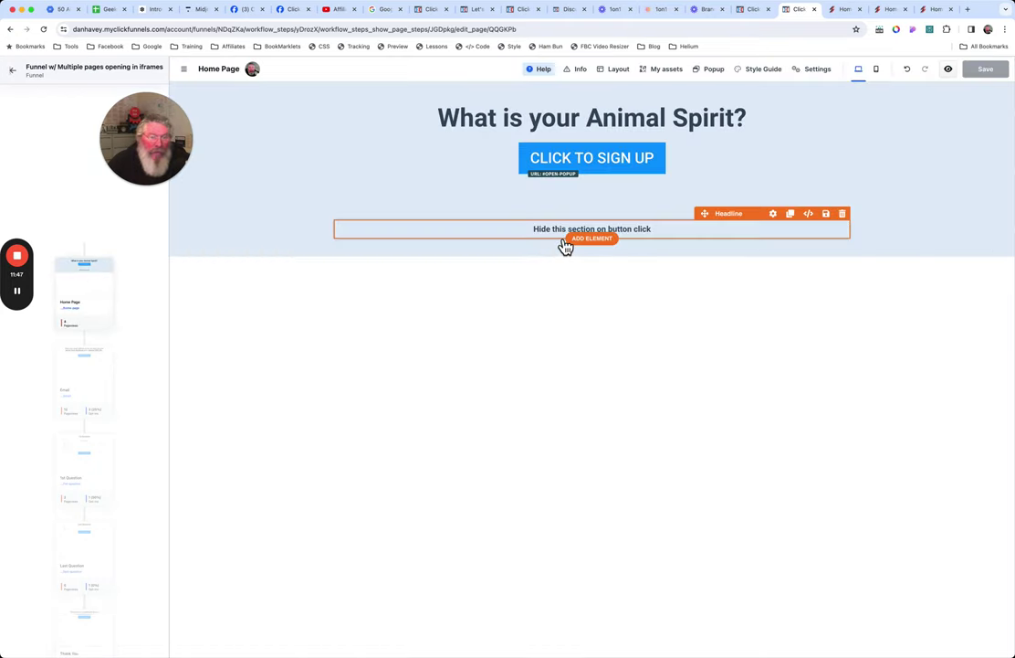
left_click(477, 48)
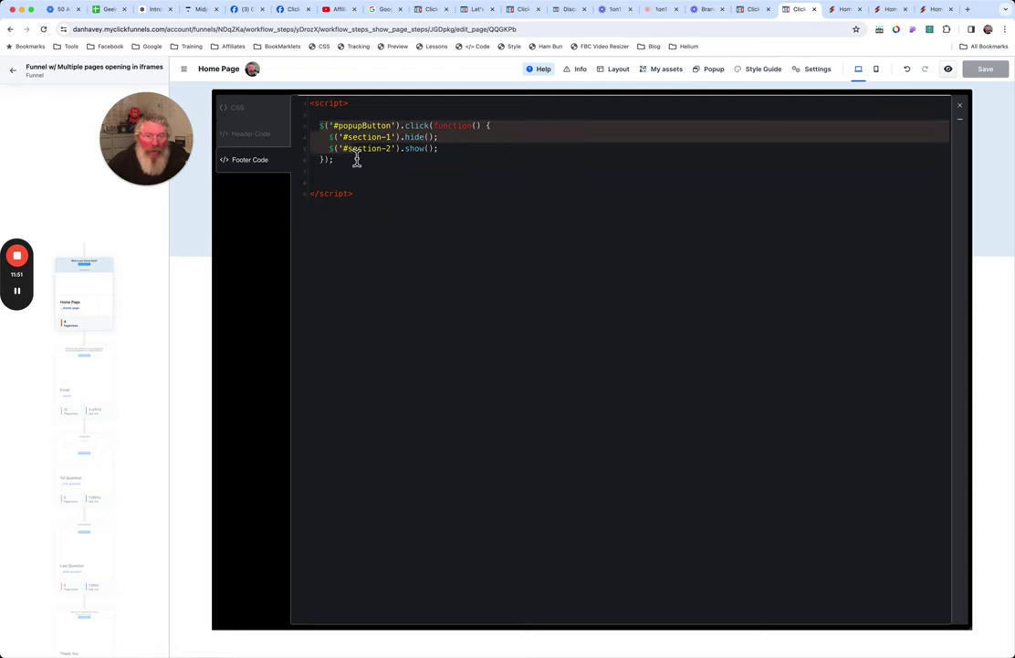
left_click(224, 107)
left_click_drag(312, 109, 345, 180)
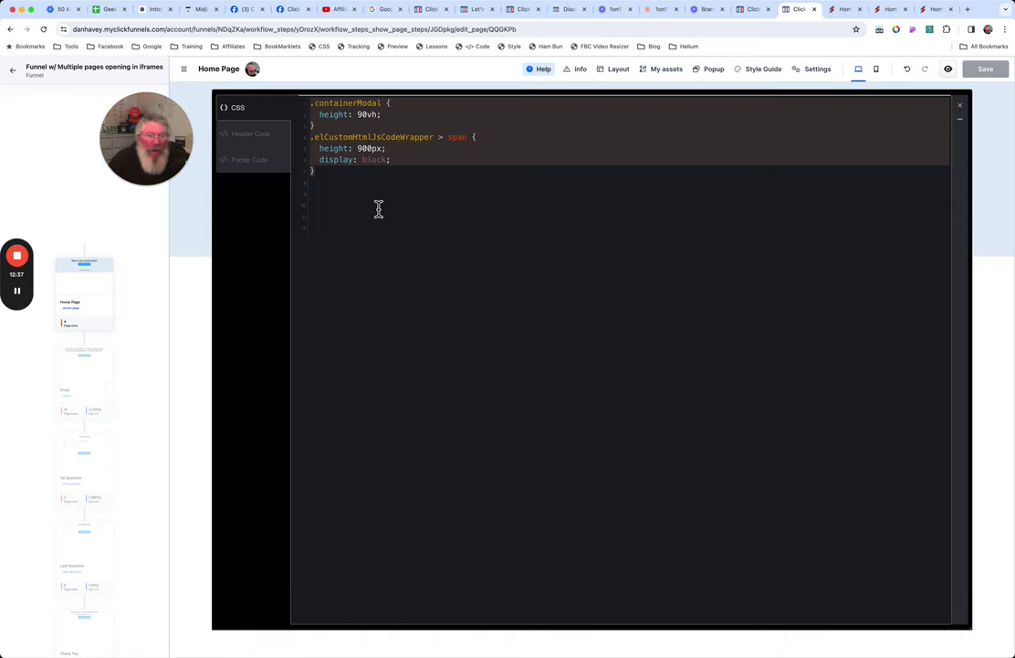
Revisit the Thank You page and the Home Page, and reopen the Email page to recap the funnel's flow.
scroll(81, 452, "down", 4)
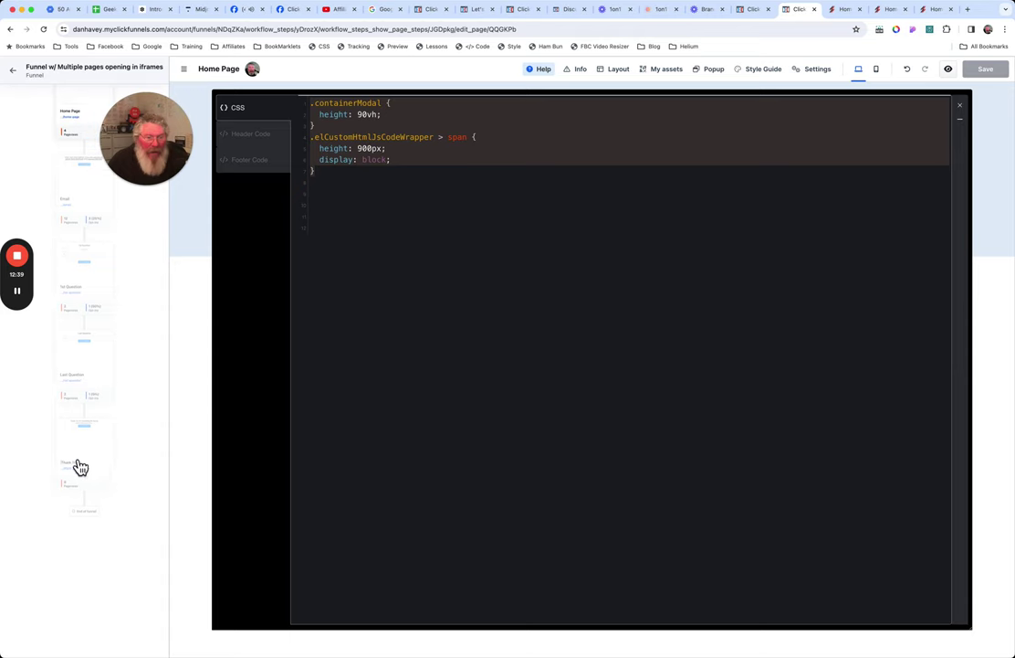
left_click(89, 457)
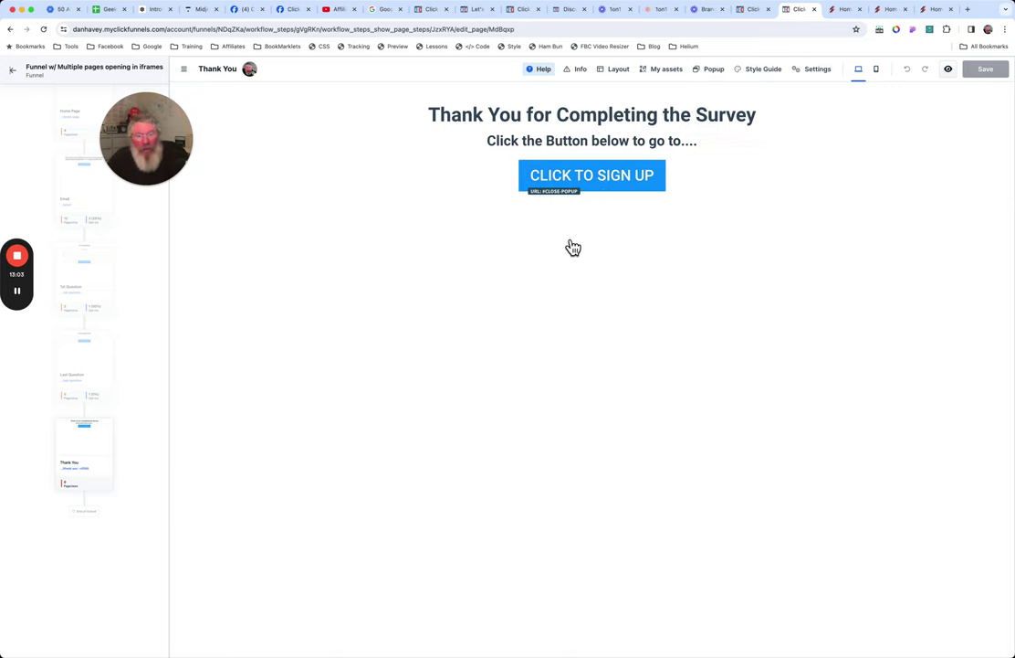
left_click(87, 132)
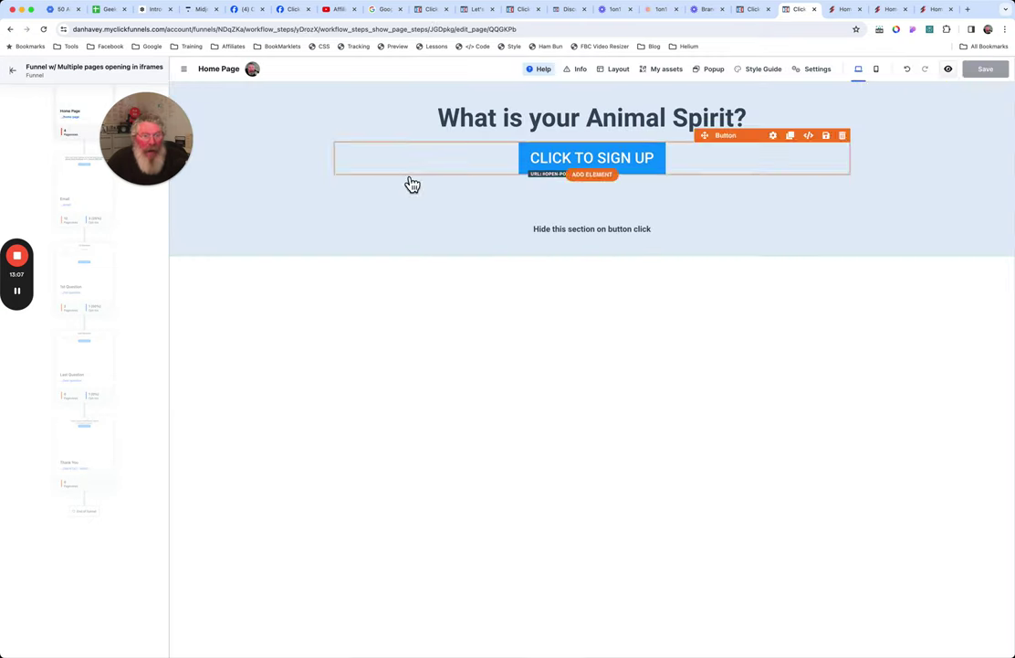
left_click(93, 226)
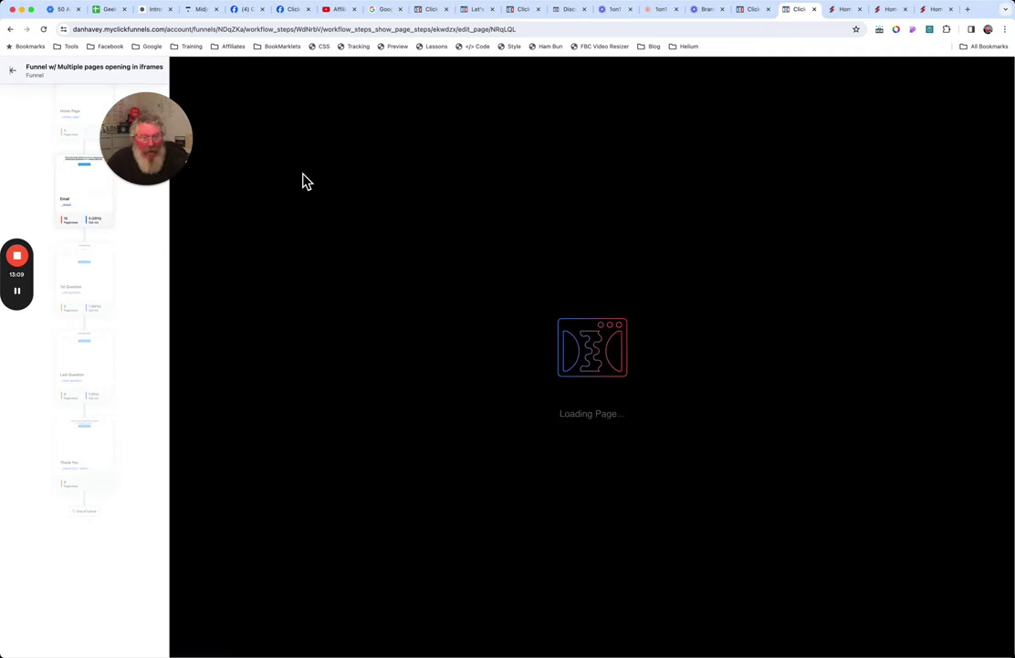